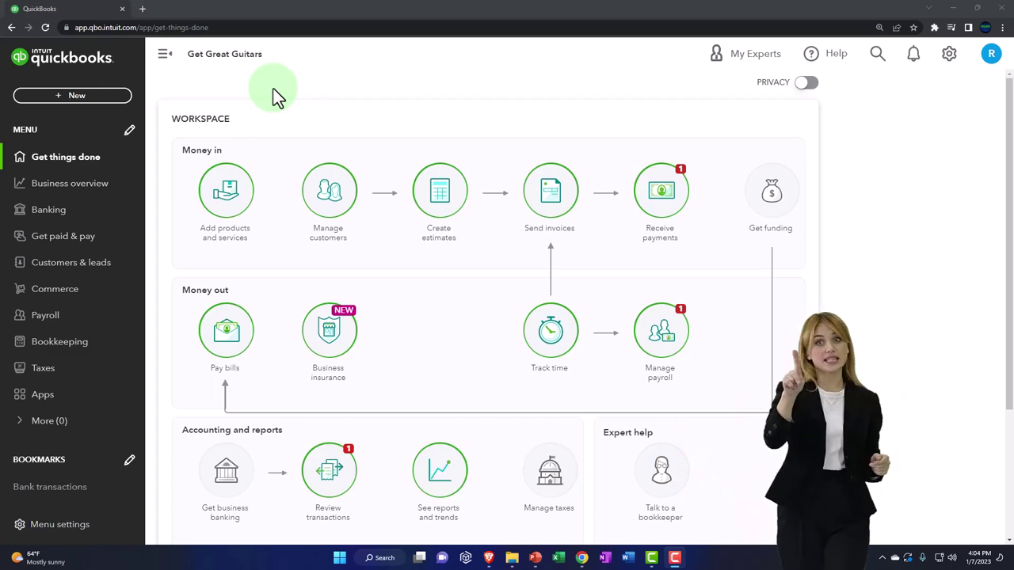
pyautogui.moveTo(1013, 75); pyautogui.dragTo(461, 44)
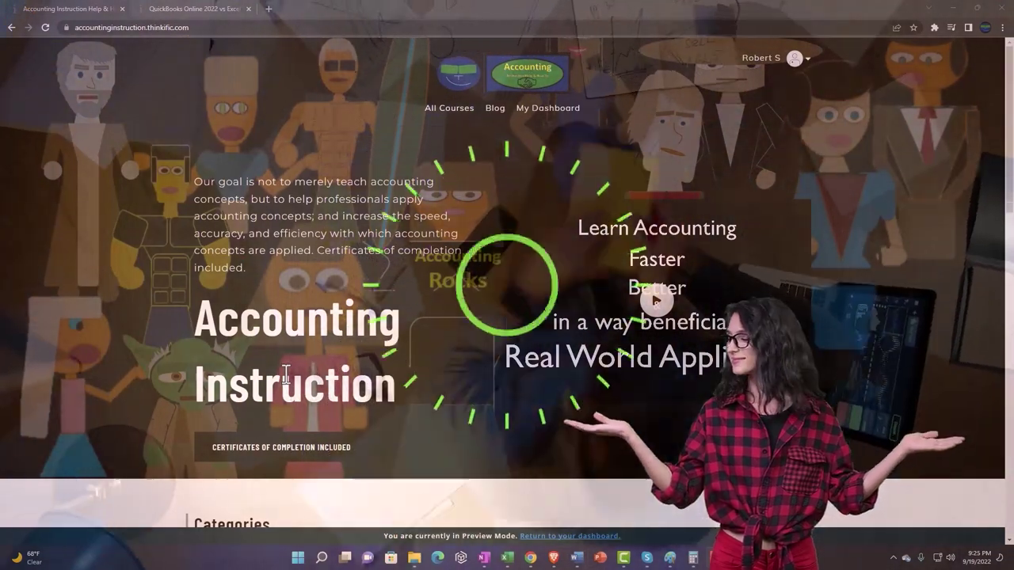
# Browse the course categories on the Accounting Instruction site and look into the OneNote - Getting Started 2022 section of the QuickBooks Online 2022 course
pyautogui.scroll(-2, 136, 434)
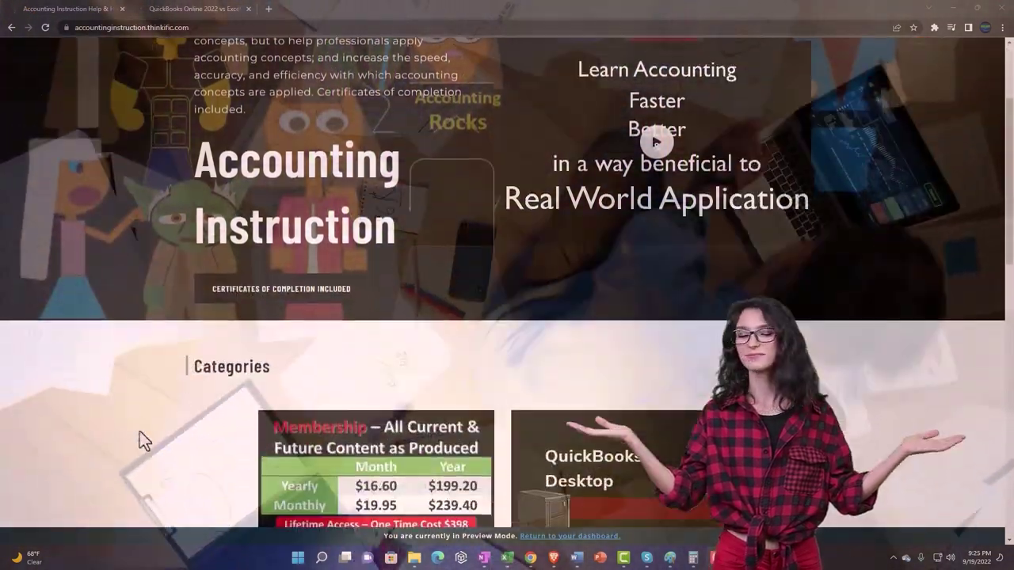
pyautogui.scroll(-5, 139, 441)
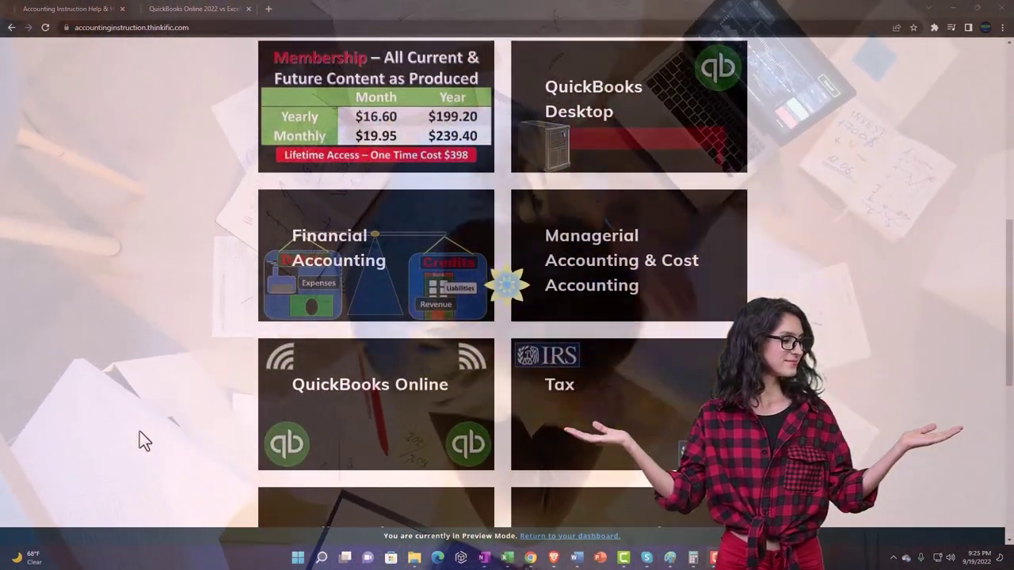
pyautogui.scroll(-6, 139, 441)
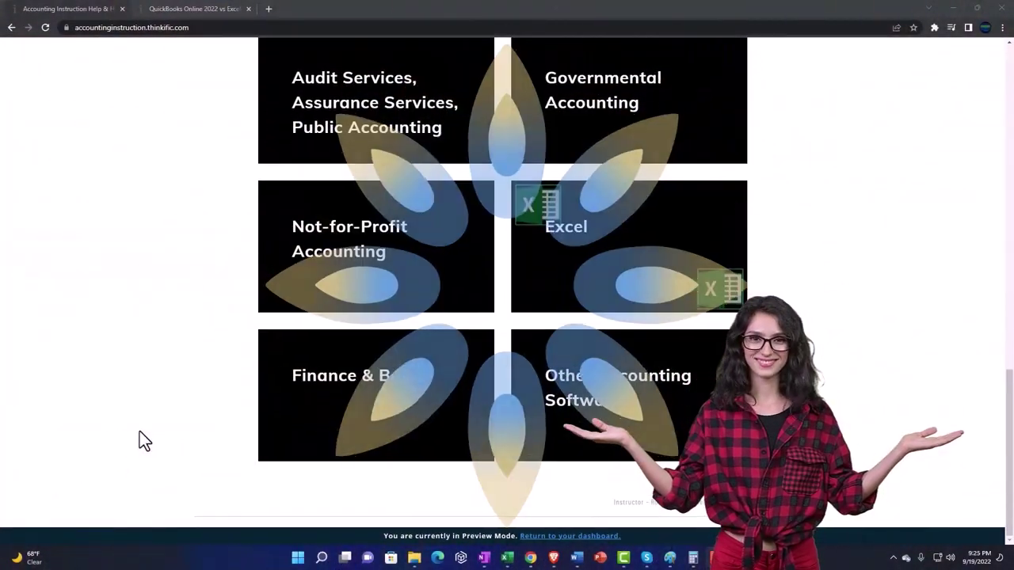
pyautogui.click(180, 8)
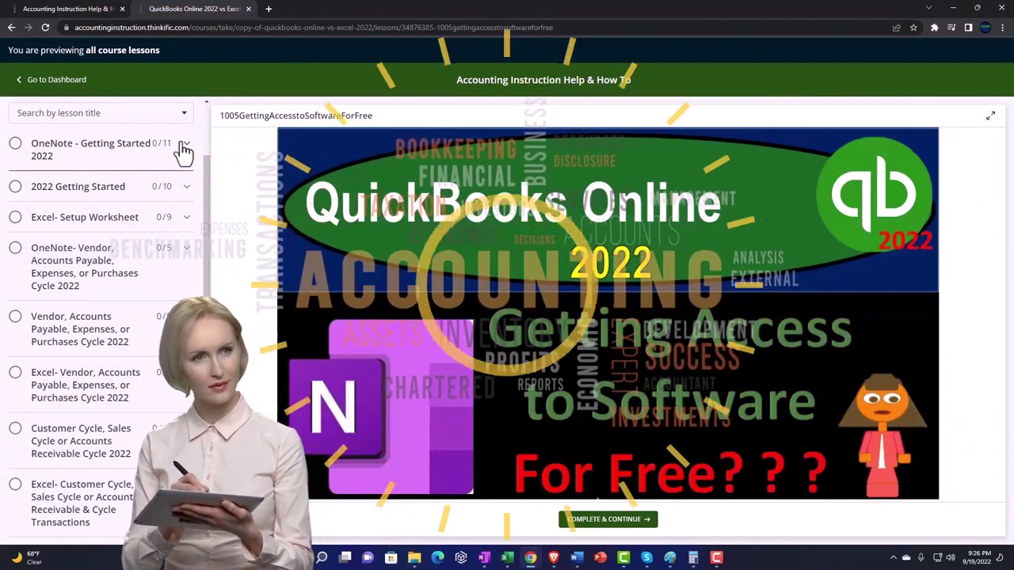
pyautogui.click(184, 149)
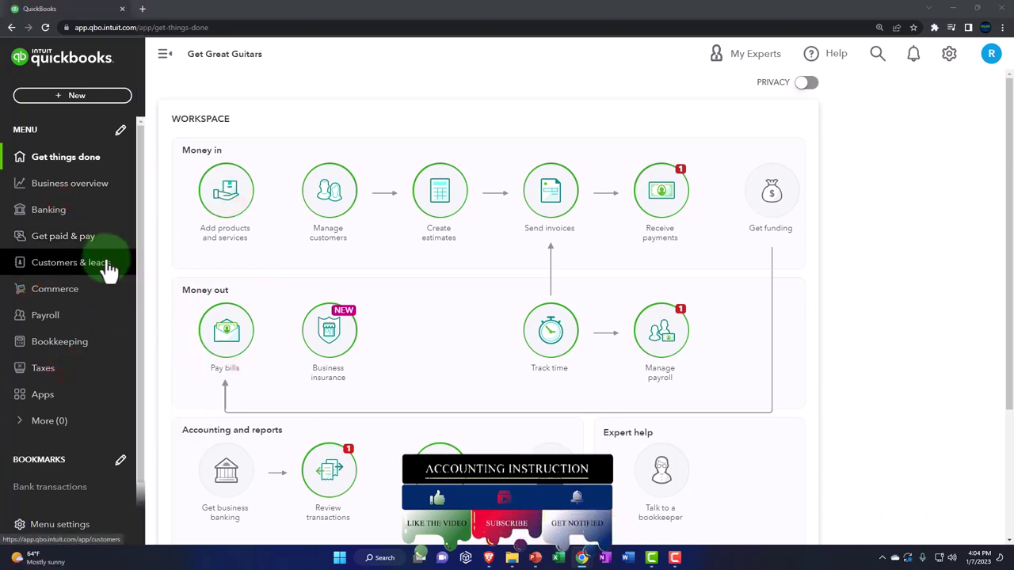
# Switch the Get Great Guitars company file from Business view to Accountant view
pyautogui.click(949, 53)
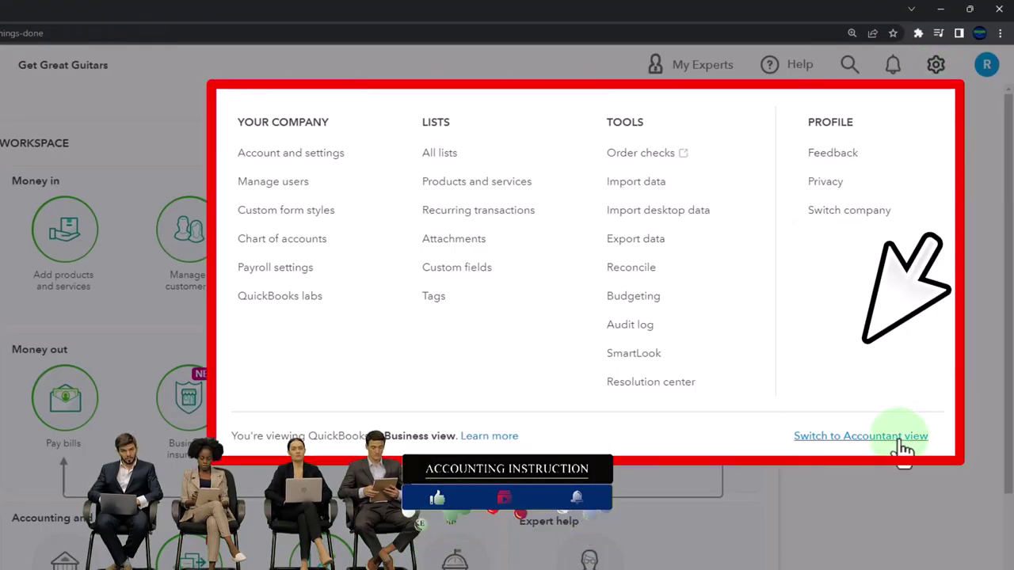
pyautogui.click(903, 448)
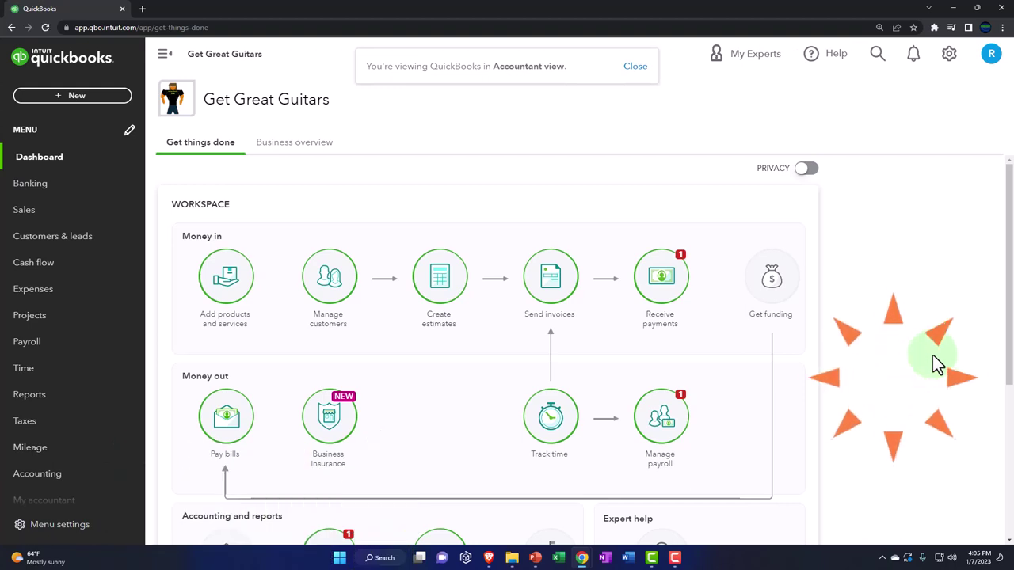
pyautogui.moveTo(1013, 102); pyautogui.dragTo(645, 55)
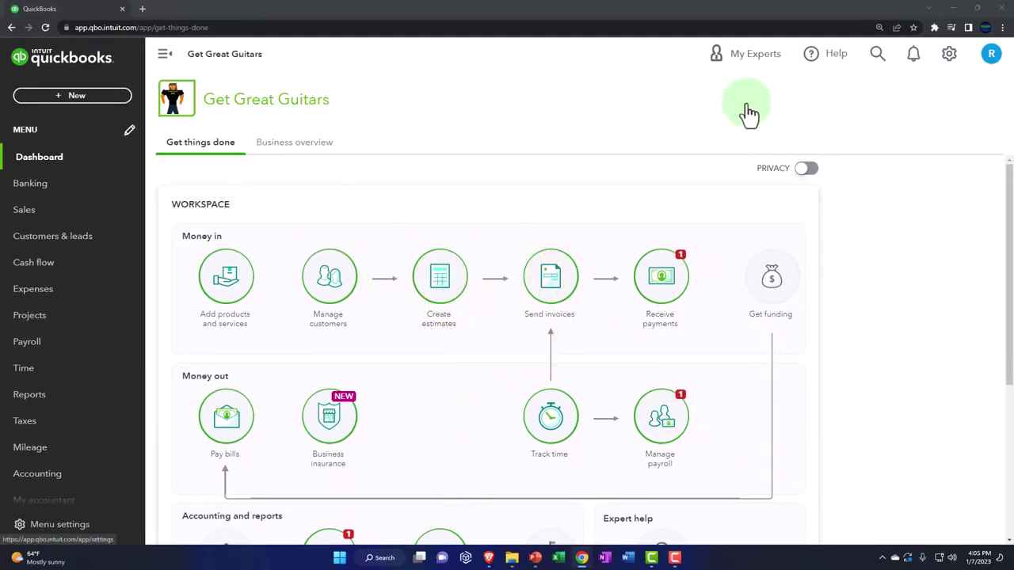
pyautogui.click(1002, 28)
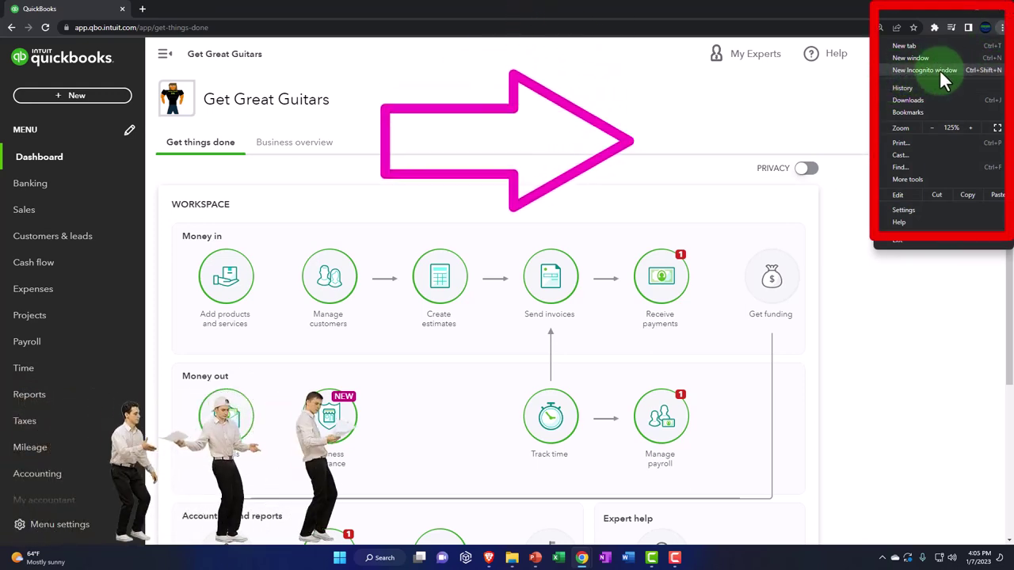
pyautogui.click(708, 101)
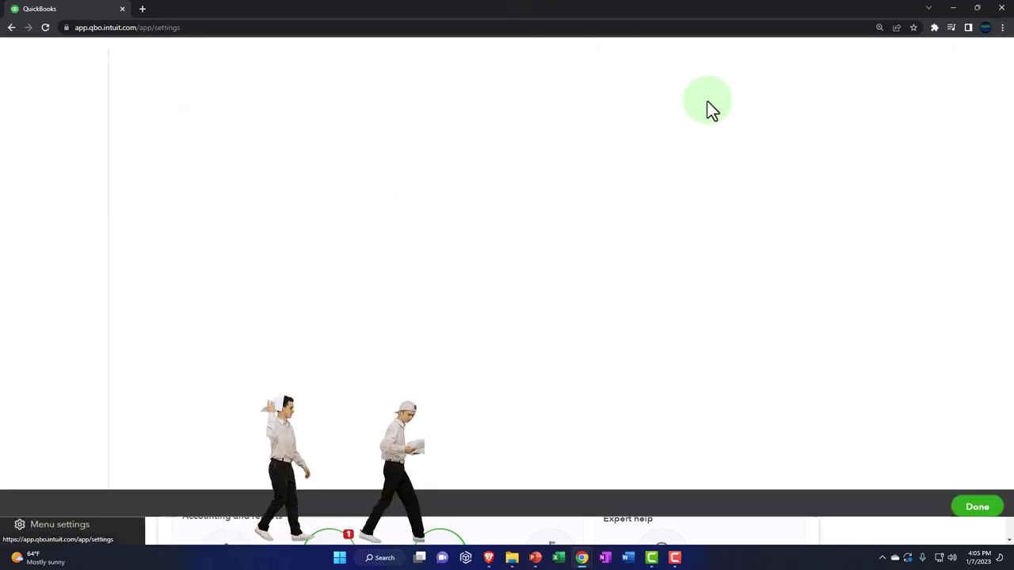
pyautogui.click(995, 54)
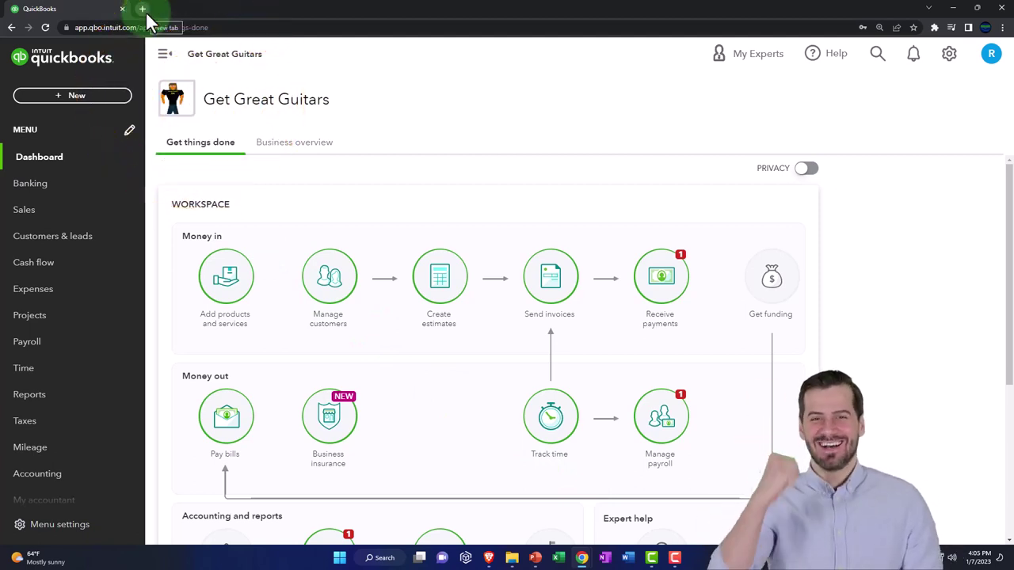
# Enlarge the page zoom to 150% and restore the previous zoom level
pyautogui.moveTo(1013, 68)
pyautogui.mouseDown()
pyautogui.moveTo(605, 68)
pyautogui.moveTo(1013, 71)
pyautogui.mouseUp()
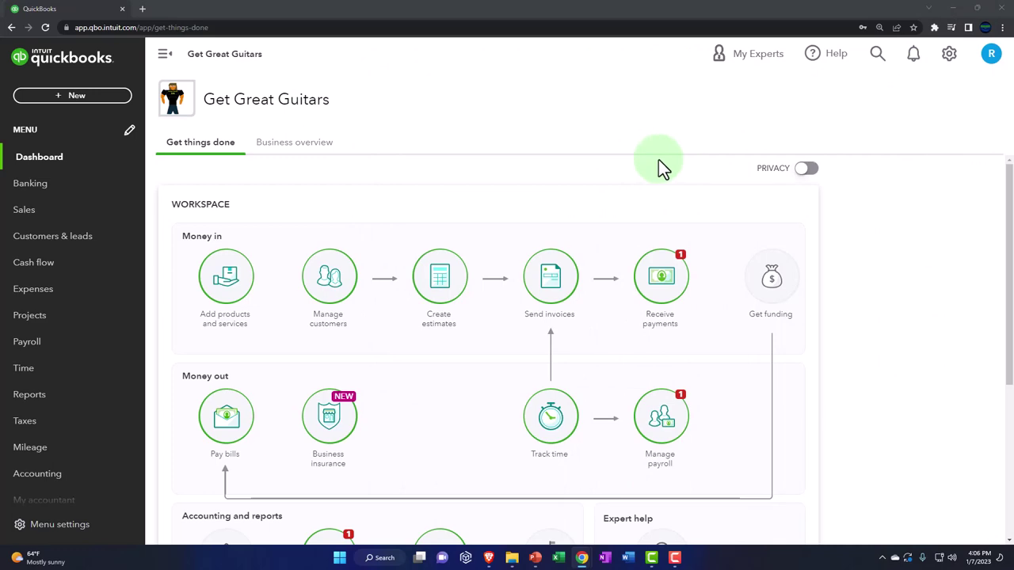
pyautogui.hotkey('ctrl', '+')
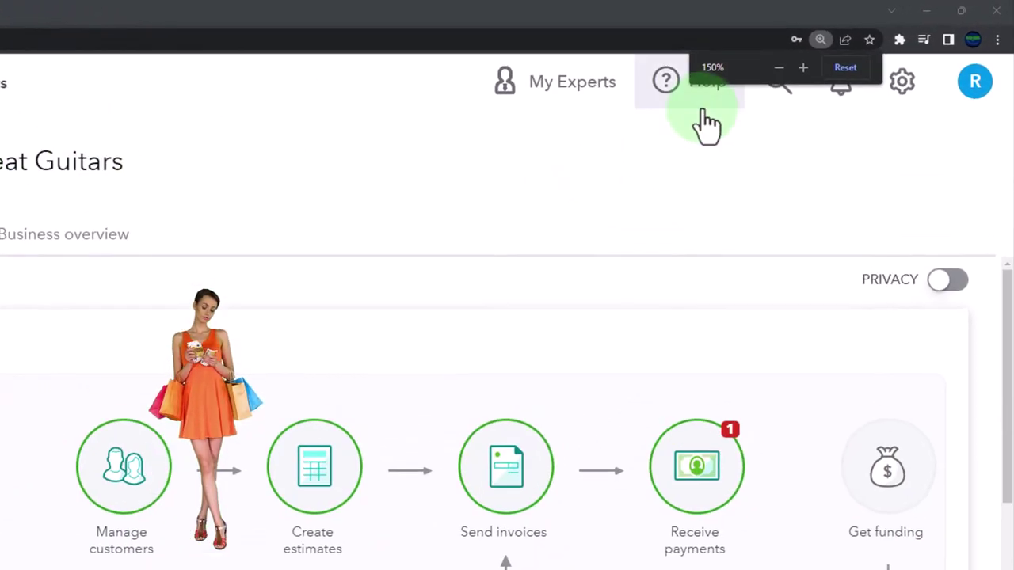
pyautogui.hotkey('ctrl', '-')
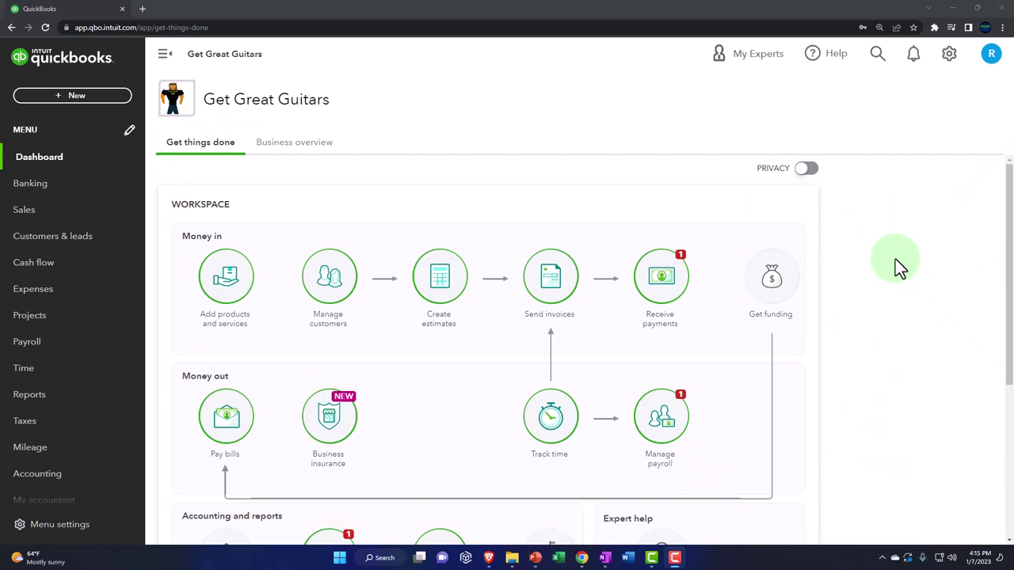
# Review the forms available for new customer, vendor and employee transactions, and the available company settings, lists and tools
pyautogui.click(77, 95)
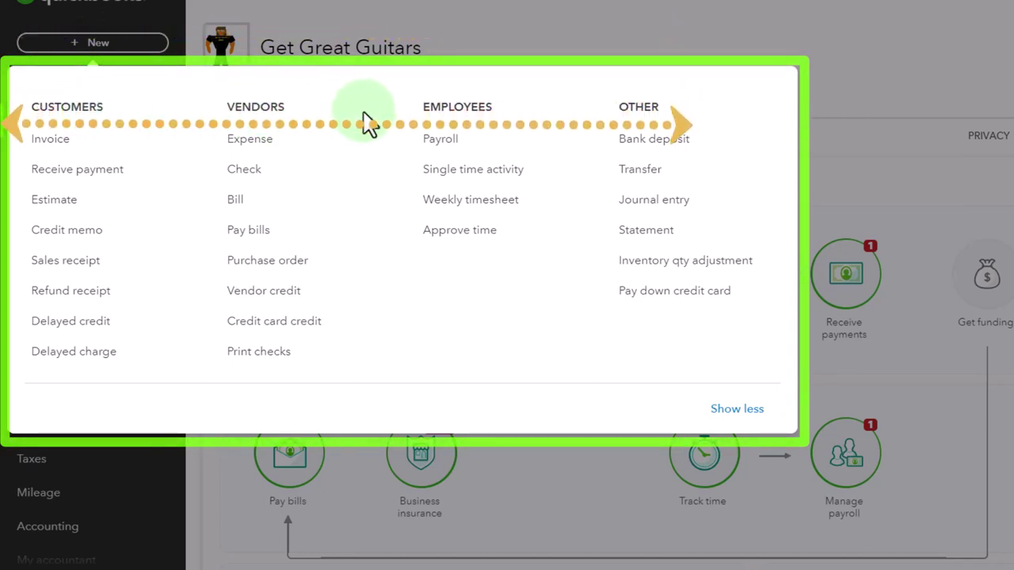
pyautogui.click(615, 37)
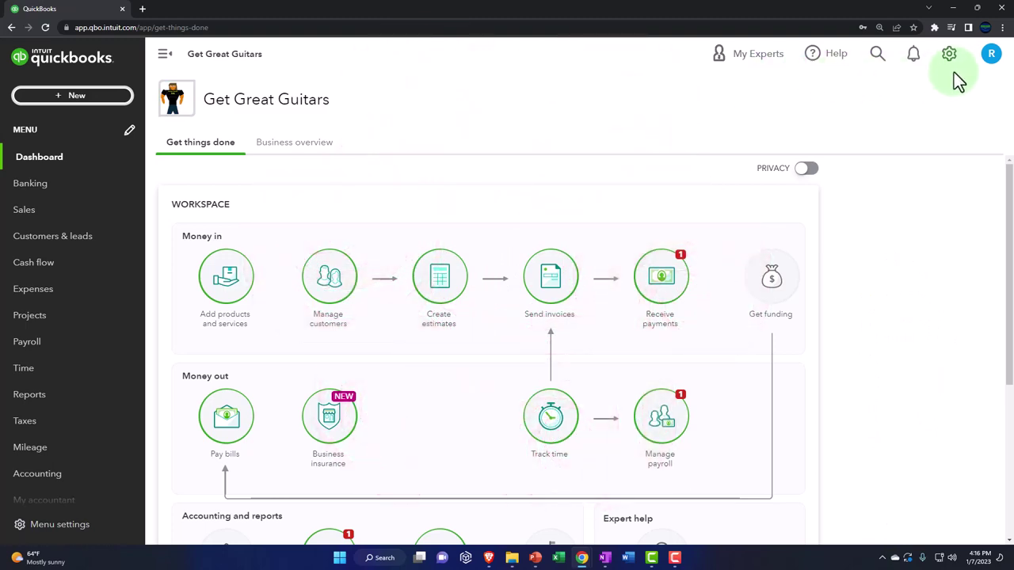
pyautogui.click(949, 54)
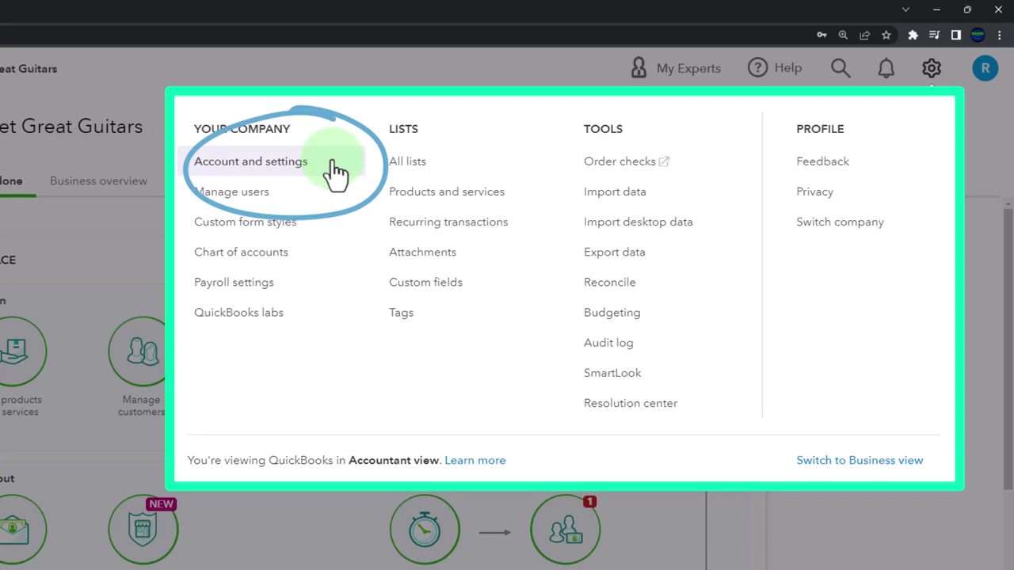
pyautogui.click(354, 70)
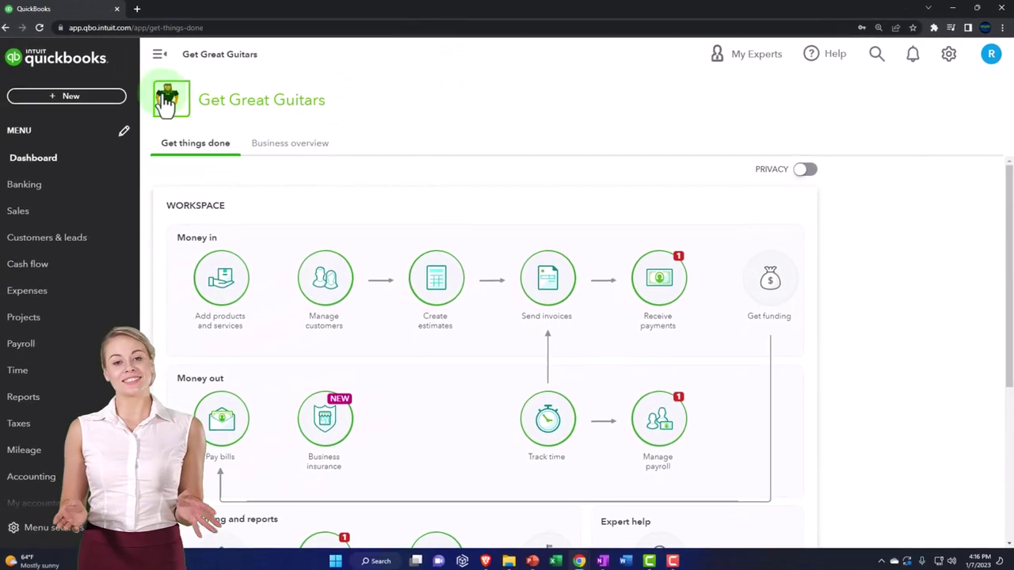
pyautogui.click(78, 98)
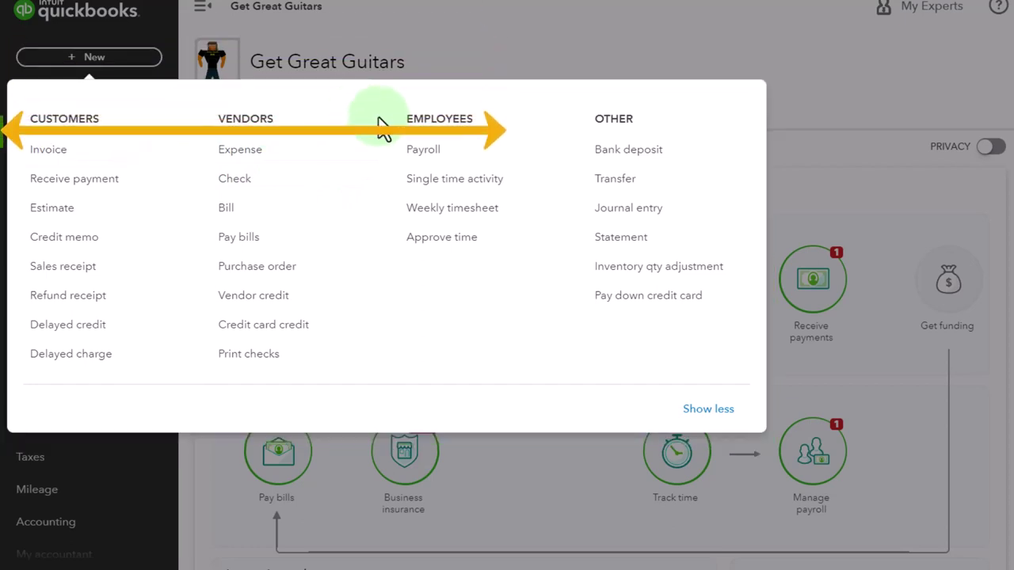
pyautogui.click(491, 50)
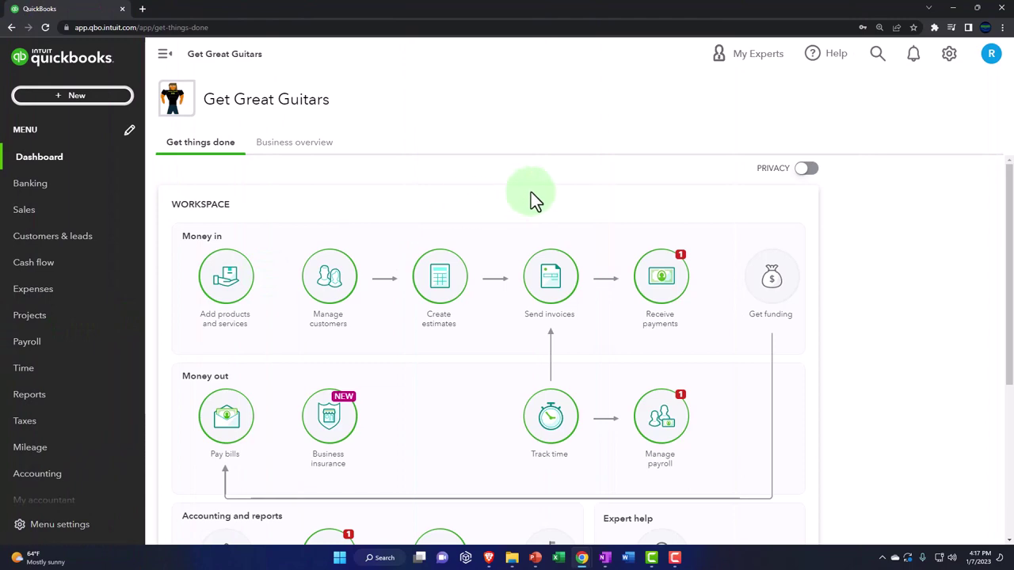
# Open Account and settings and review the subscribed plans and add-on services under Billing & subscription
pyautogui.click(948, 57)
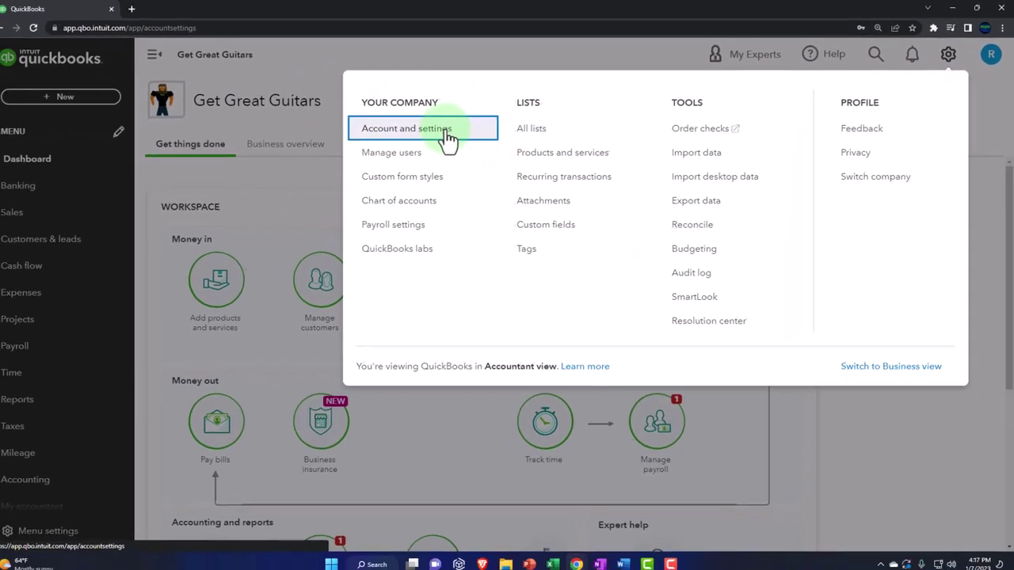
pyautogui.click(366, 150)
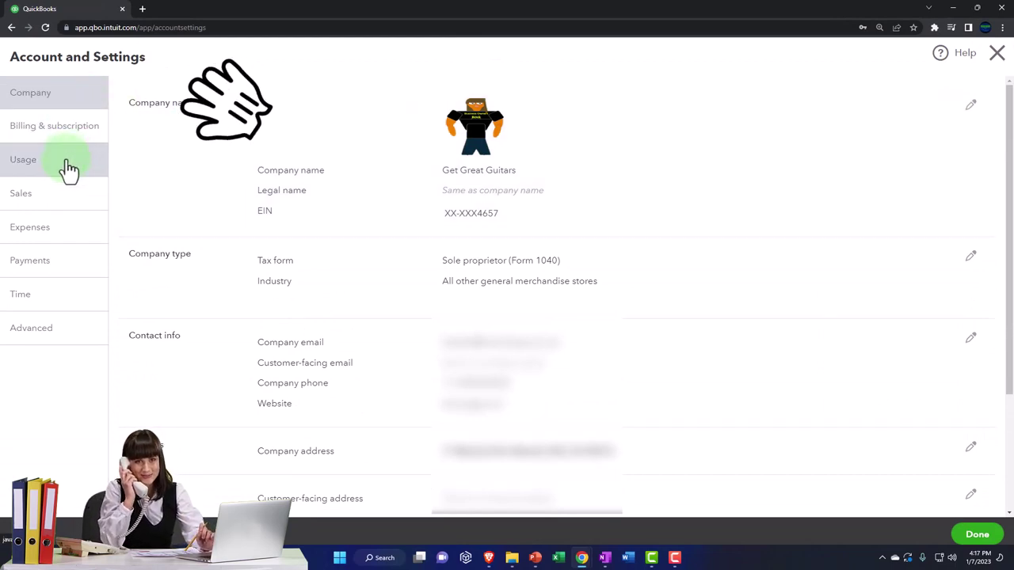
pyautogui.click(57, 137)
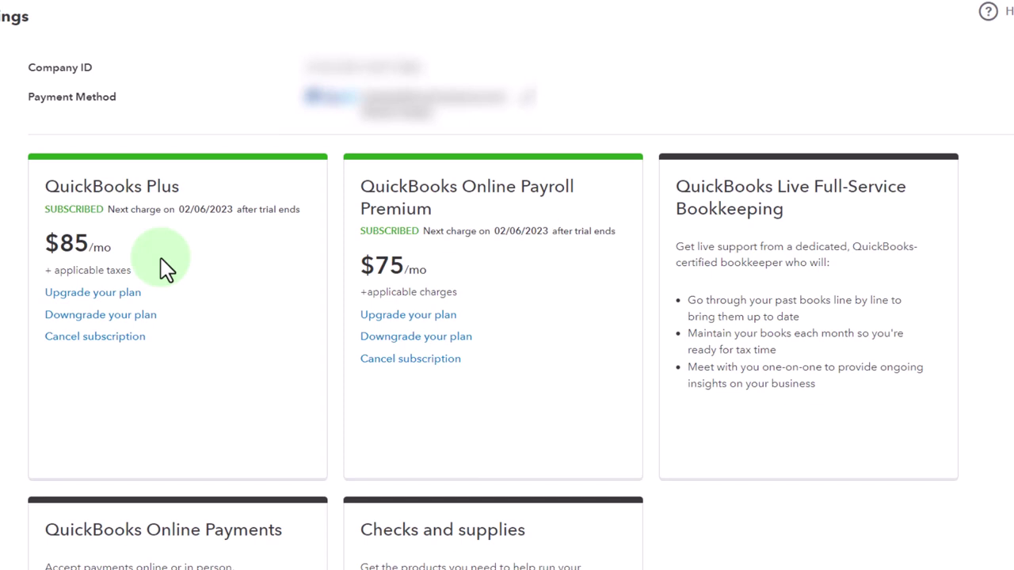
pyautogui.click(145, 300)
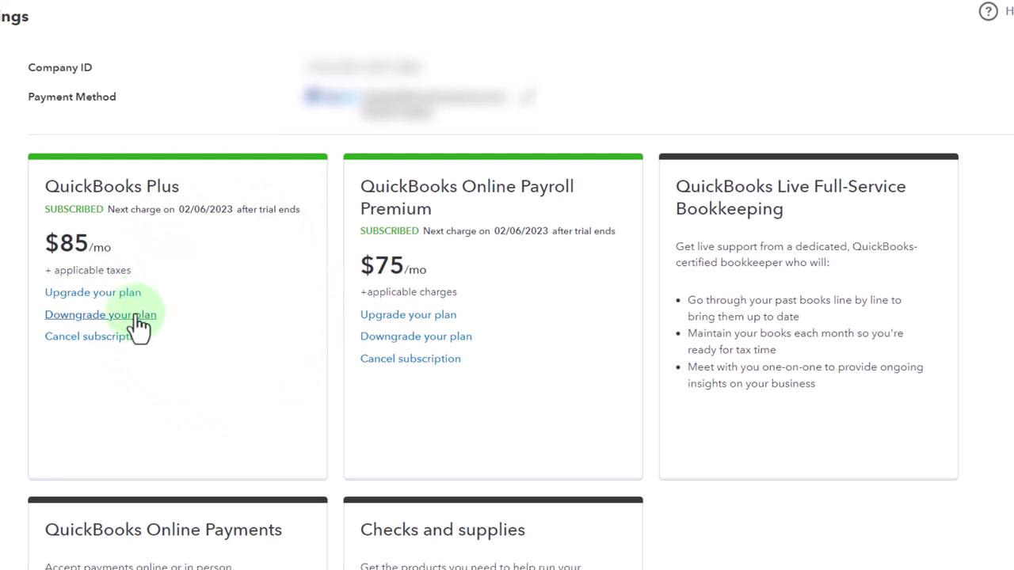
pyautogui.click(138, 317)
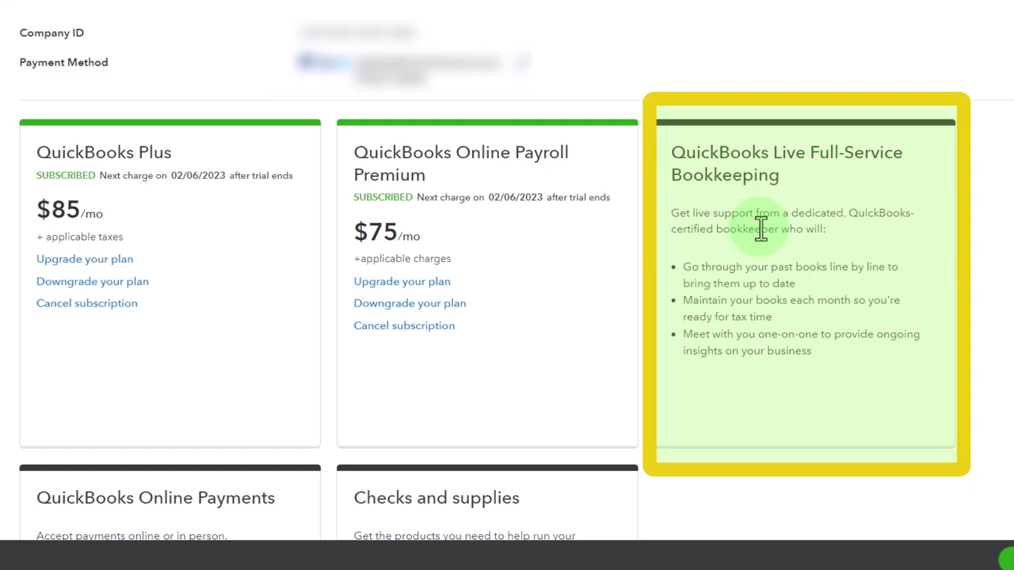
pyautogui.scroll(-5, 760, 229)
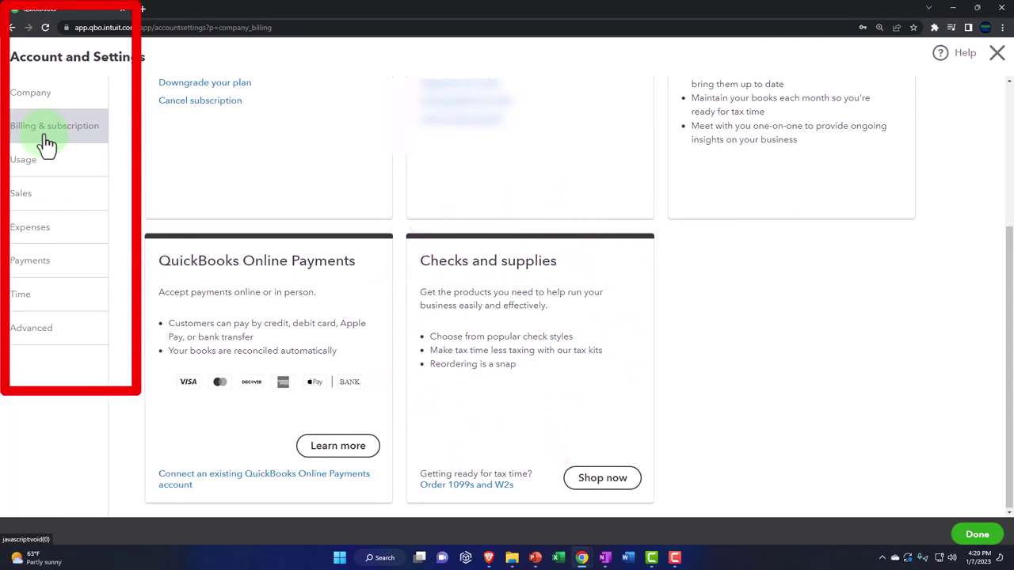
# Review the plan's usage limits, consult the help for Billable Users and close it
pyautogui.click(38, 165)
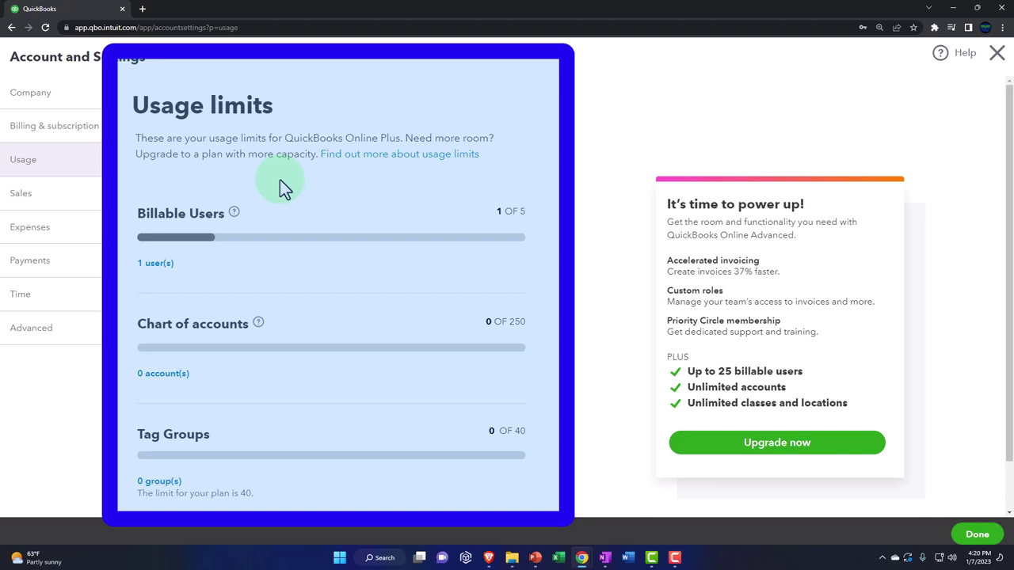
pyautogui.scroll(-1, 280, 180)
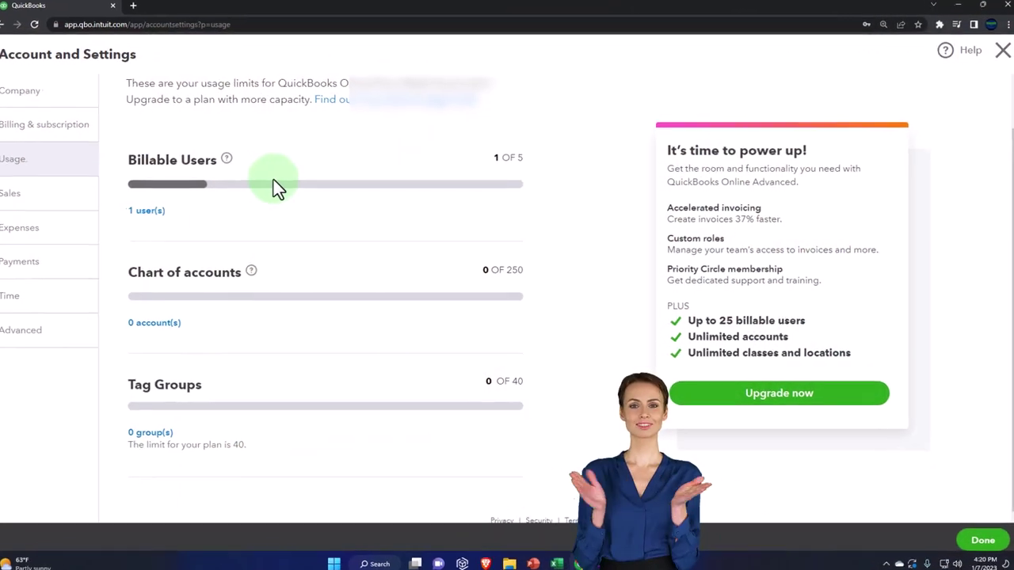
pyautogui.click(226, 158)
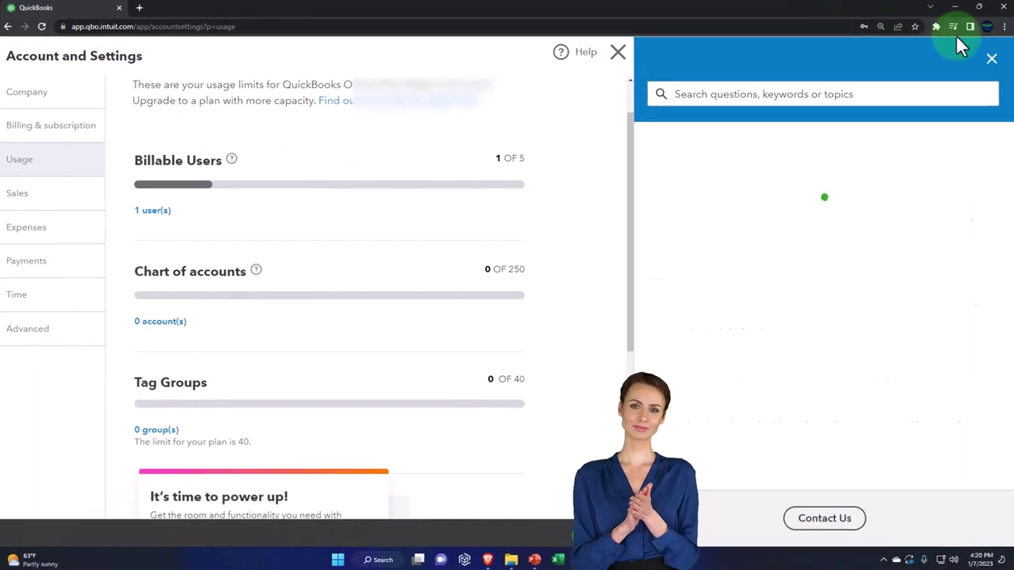
pyautogui.click(991, 59)
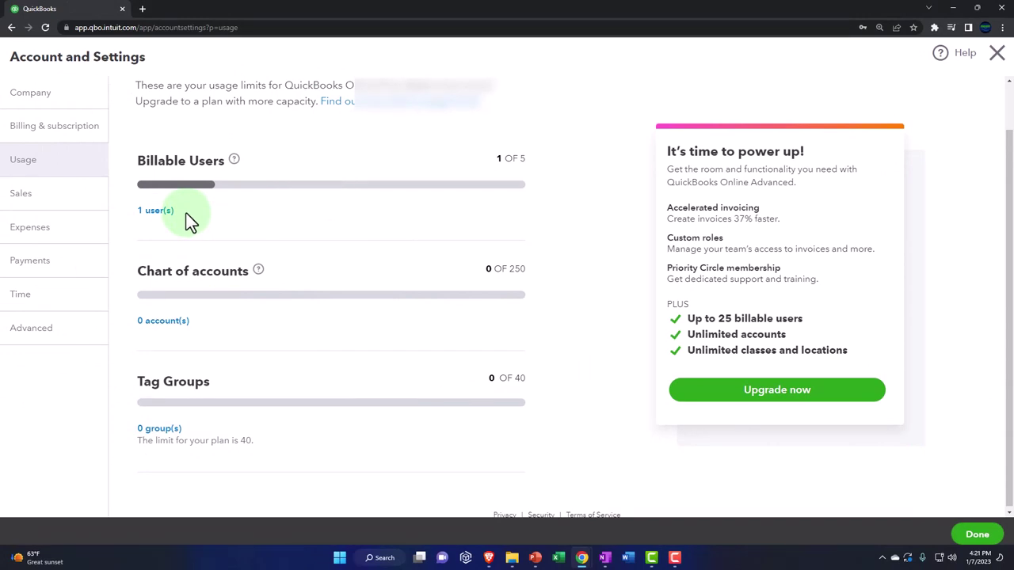
# Open Custom form styles from the Sales settings' Customize look and feel option and check the form types offered for a new style
pyautogui.click(56, 201)
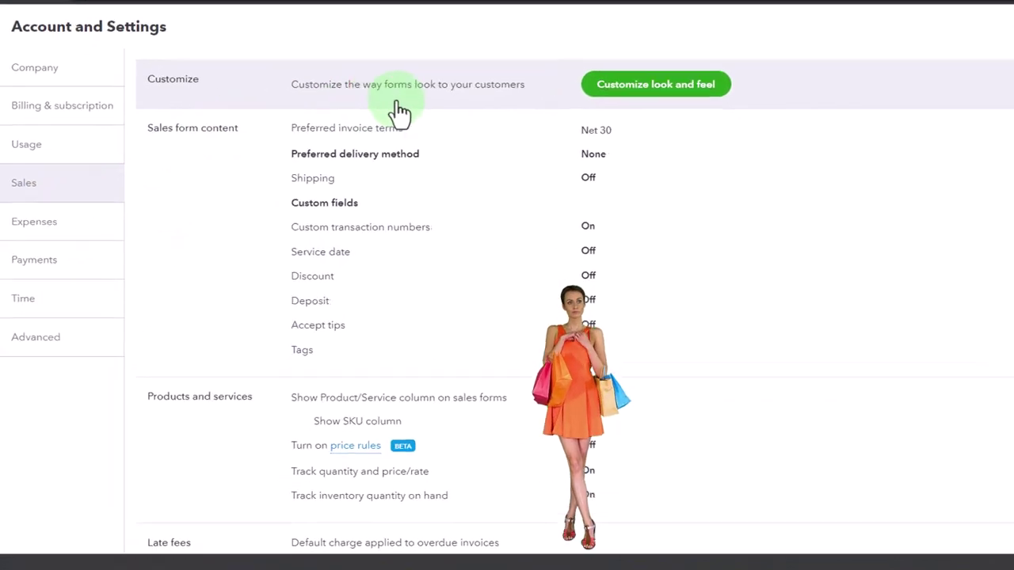
pyautogui.click(648, 89)
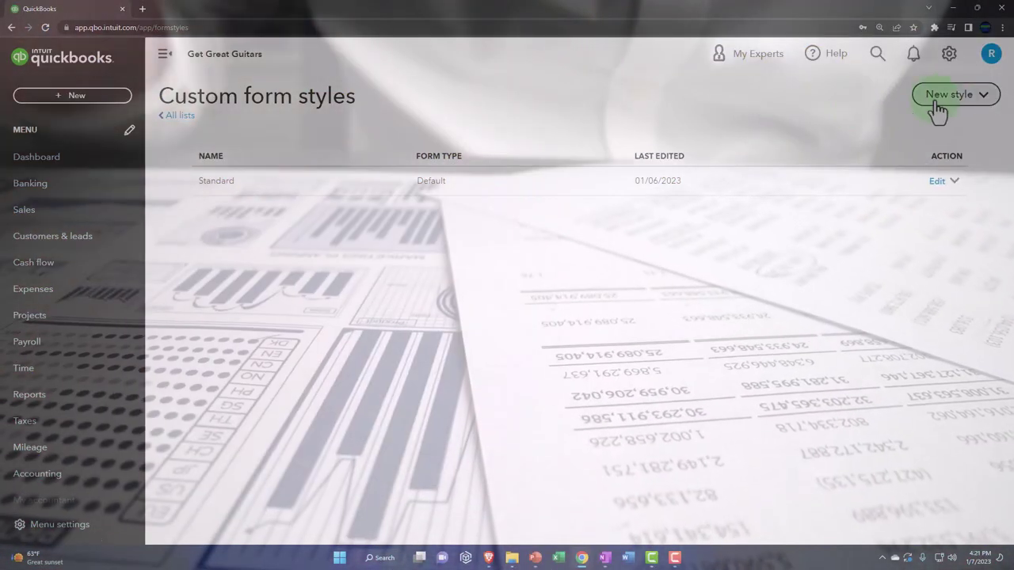
pyautogui.click(983, 99)
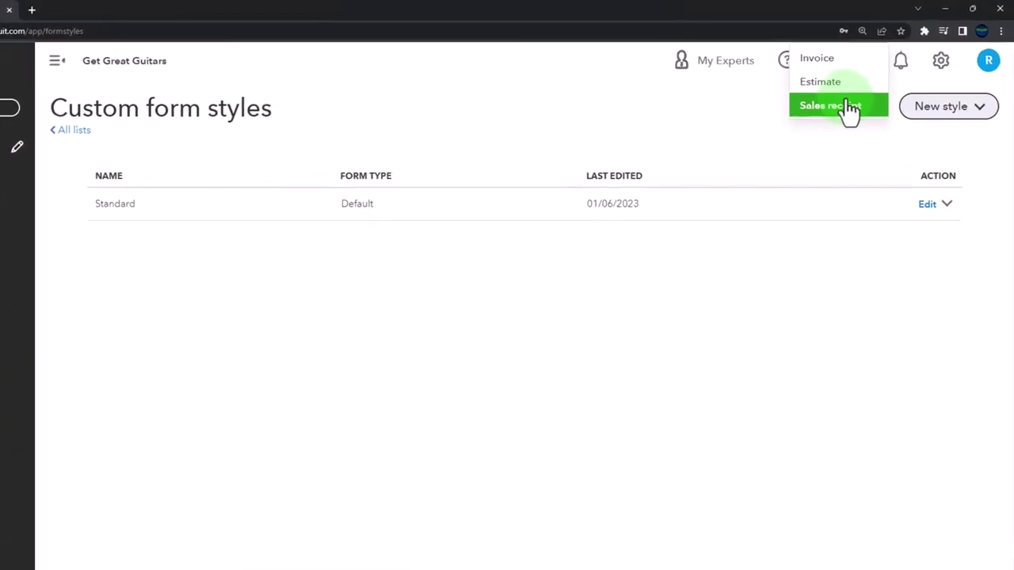
pyautogui.click(828, 115)
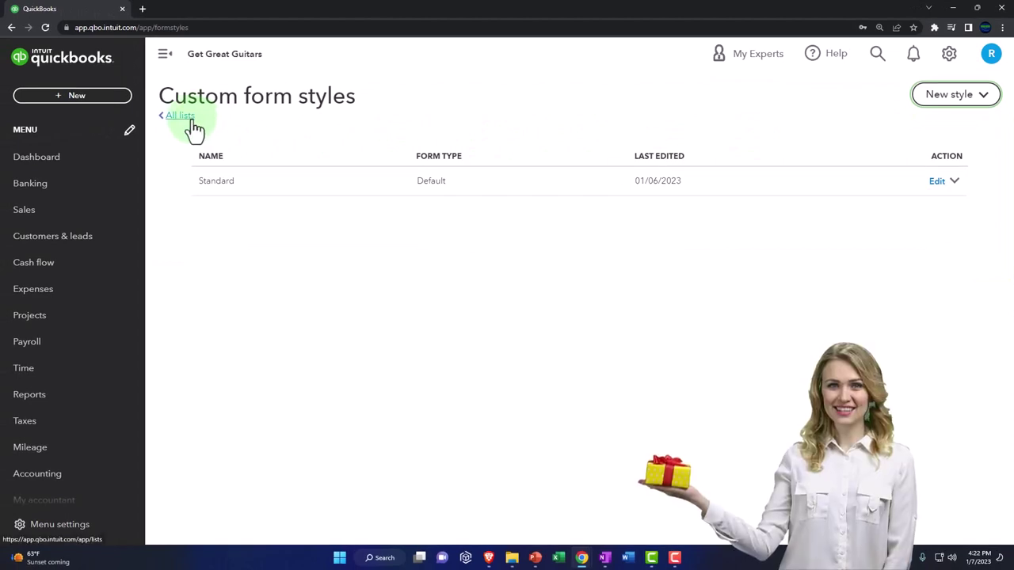
# Return to Account and settings and open the Sales form content section of the Sales settings for editing
pyautogui.click(190, 119)
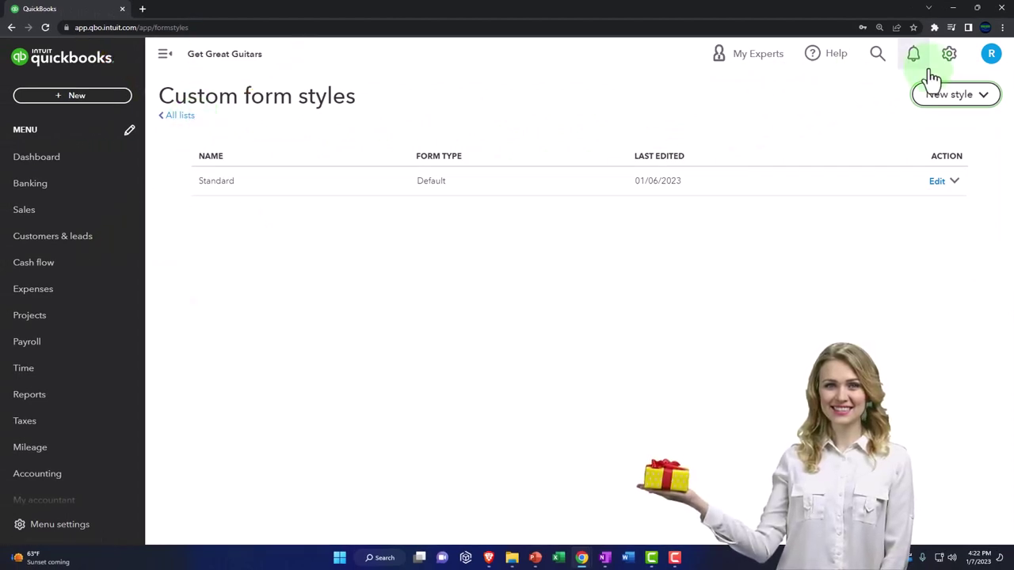
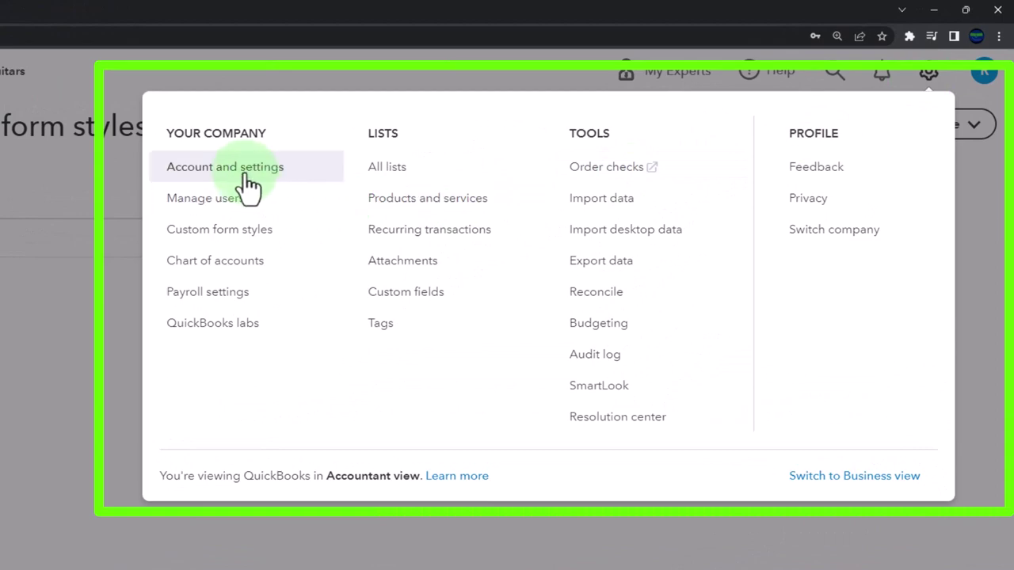
pyautogui.click(251, 184)
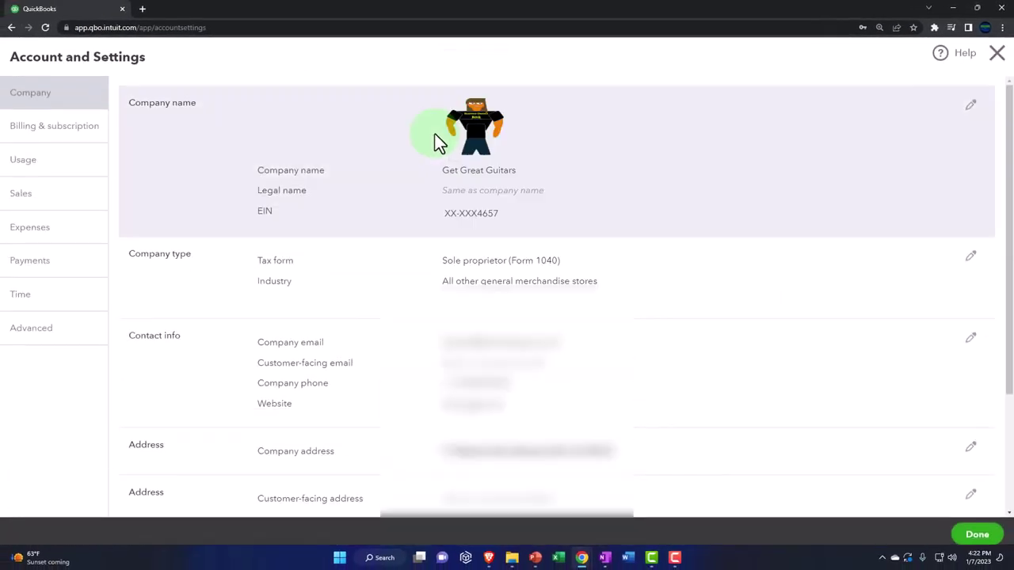
pyautogui.click(26, 168)
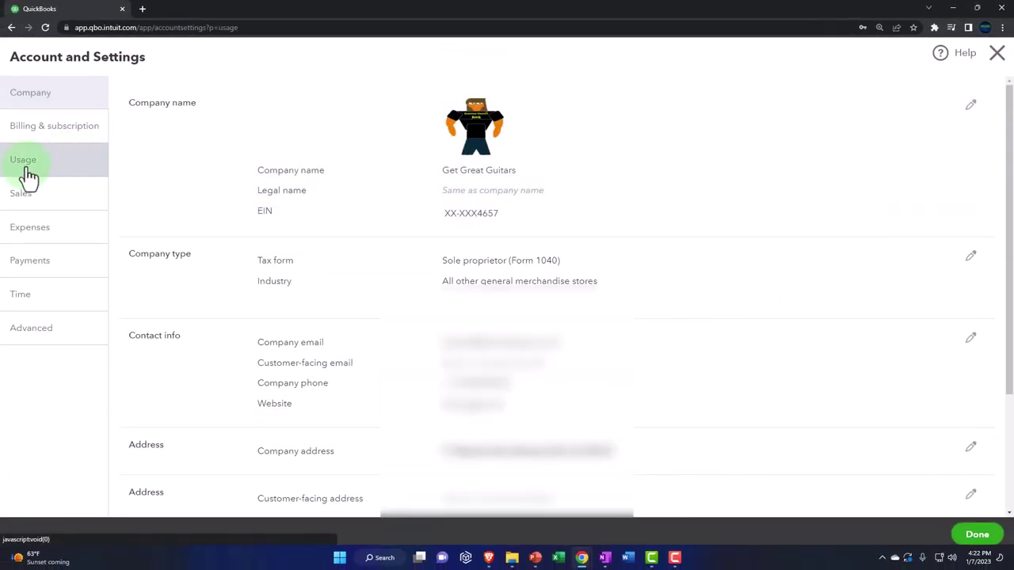
pyautogui.click(29, 193)
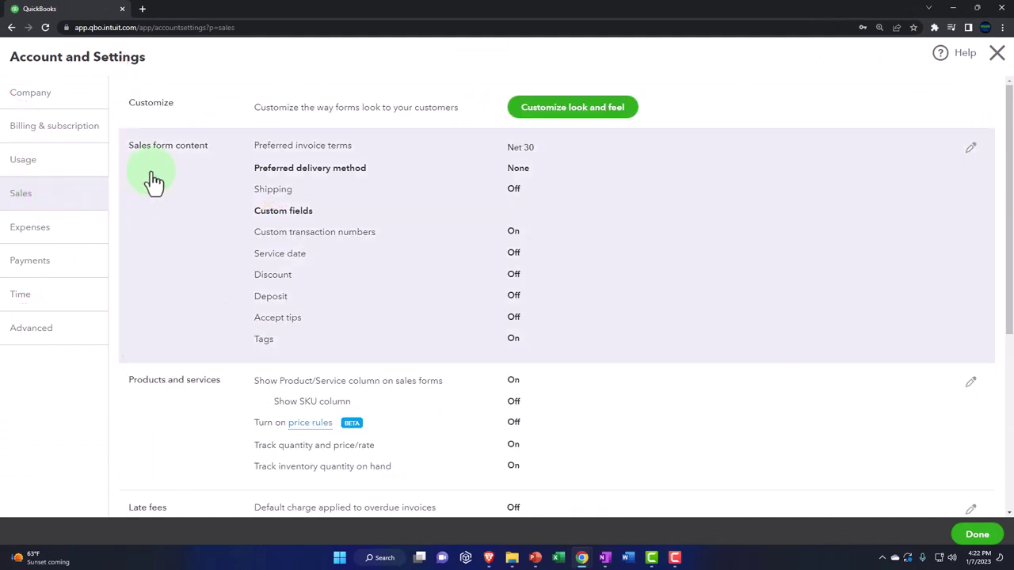
pyautogui.click(155, 181)
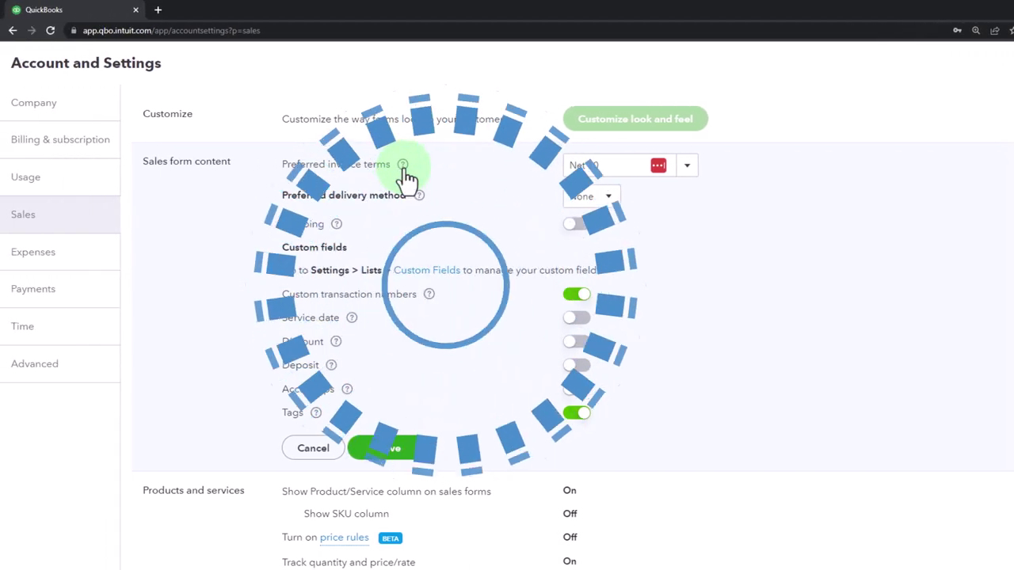
# Check the choices for preferred invoice terms and preferred delivery method, and read the help for the delivery method
pyautogui.click(689, 168)
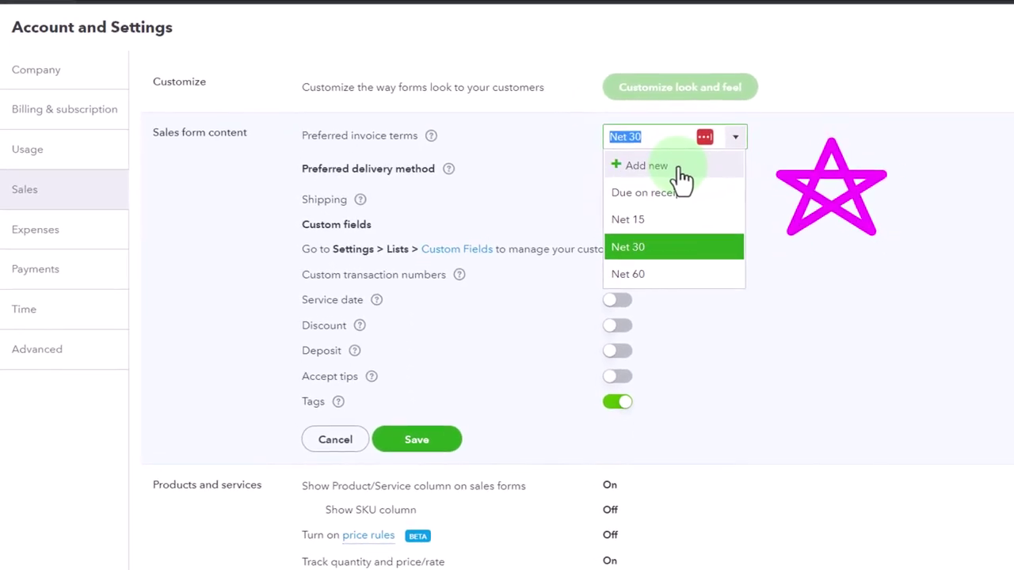
pyautogui.click(795, 198)
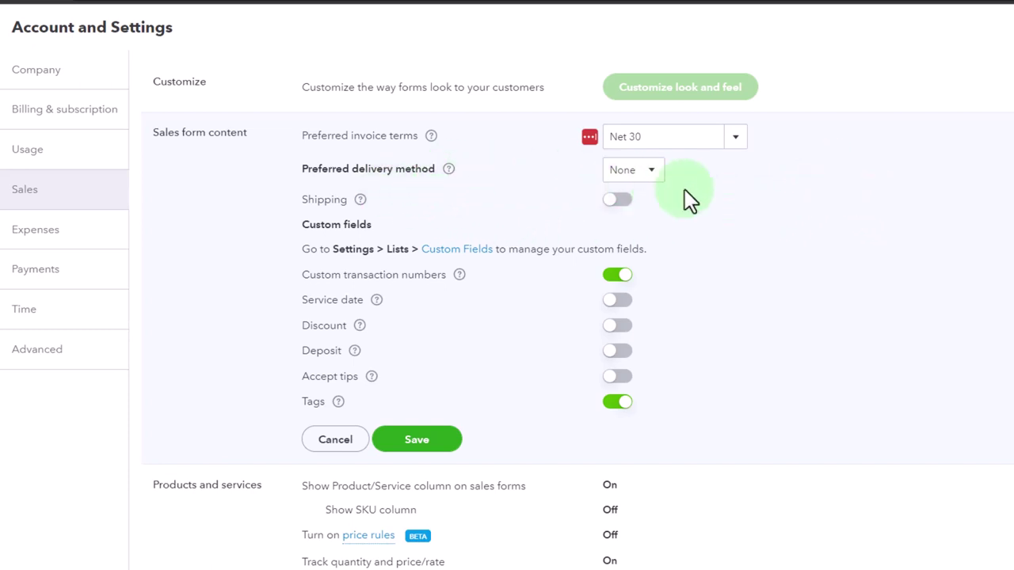
pyautogui.click(649, 172)
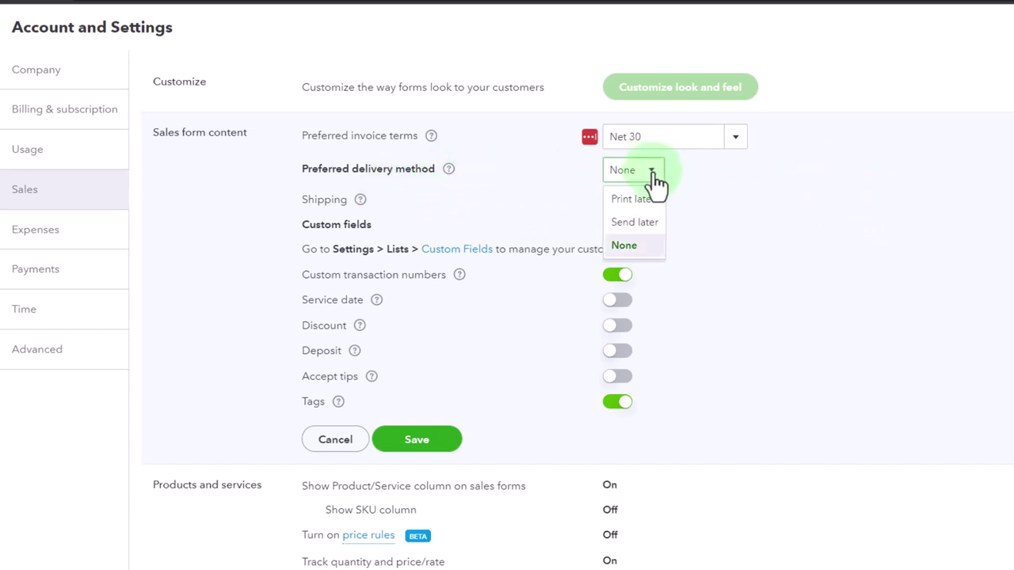
pyautogui.click(664, 242)
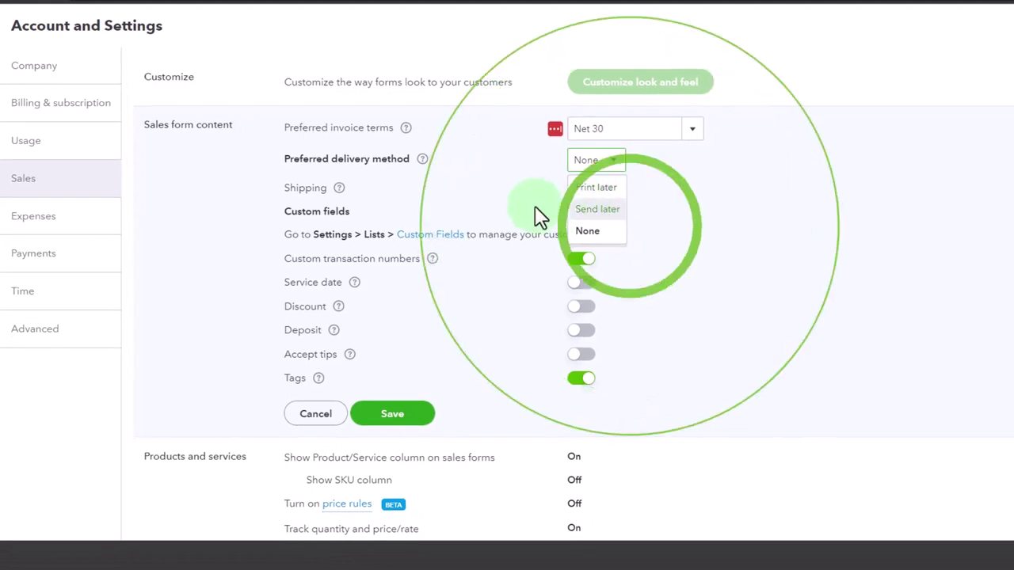
pyautogui.click(423, 160)
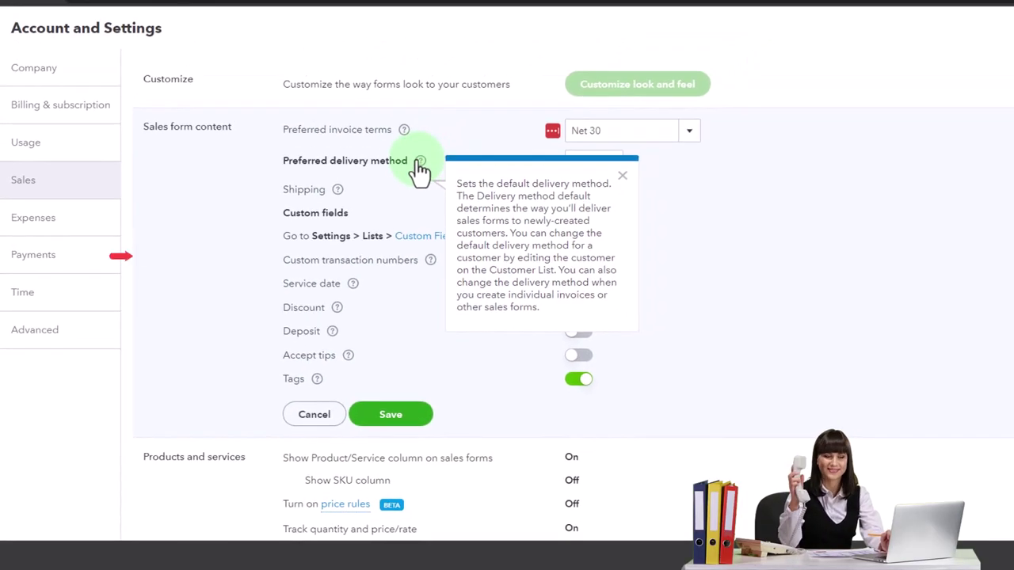
pyautogui.click(802, 238)
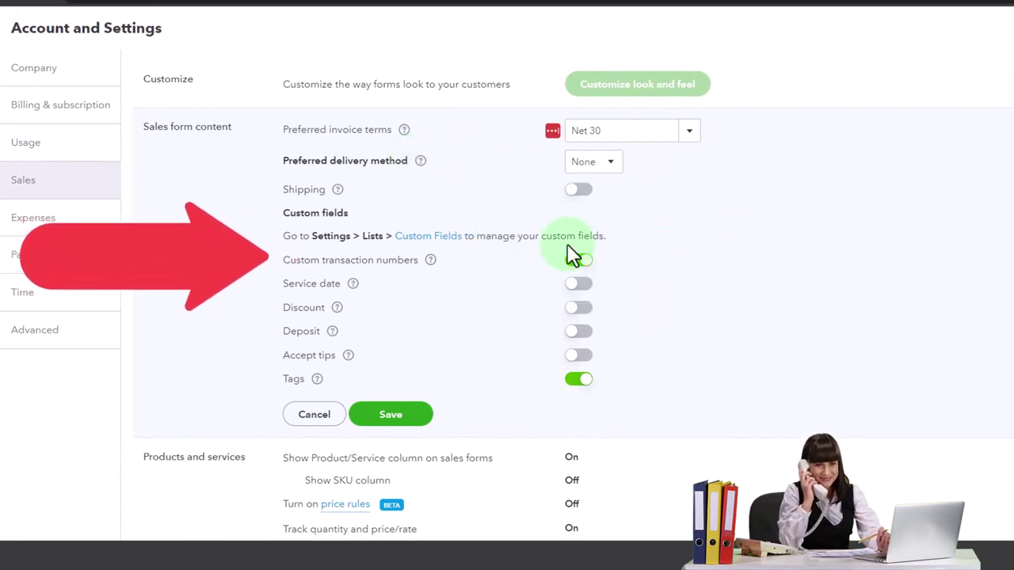
# Read the help for the Shipping and Custom transaction numbers options in Sales form content
pyautogui.click(339, 192)
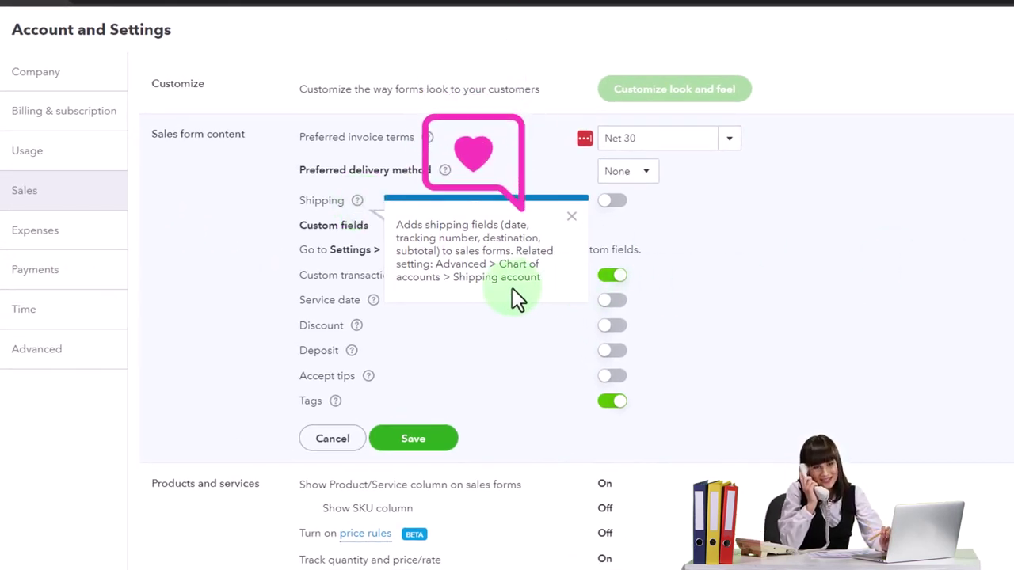
pyautogui.click(760, 264)
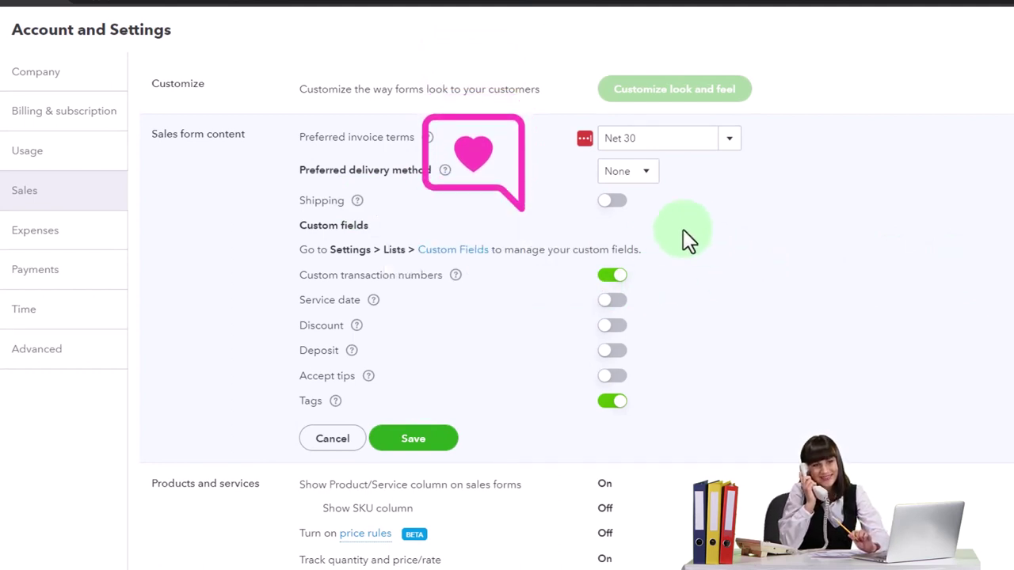
pyautogui.click(611, 204)
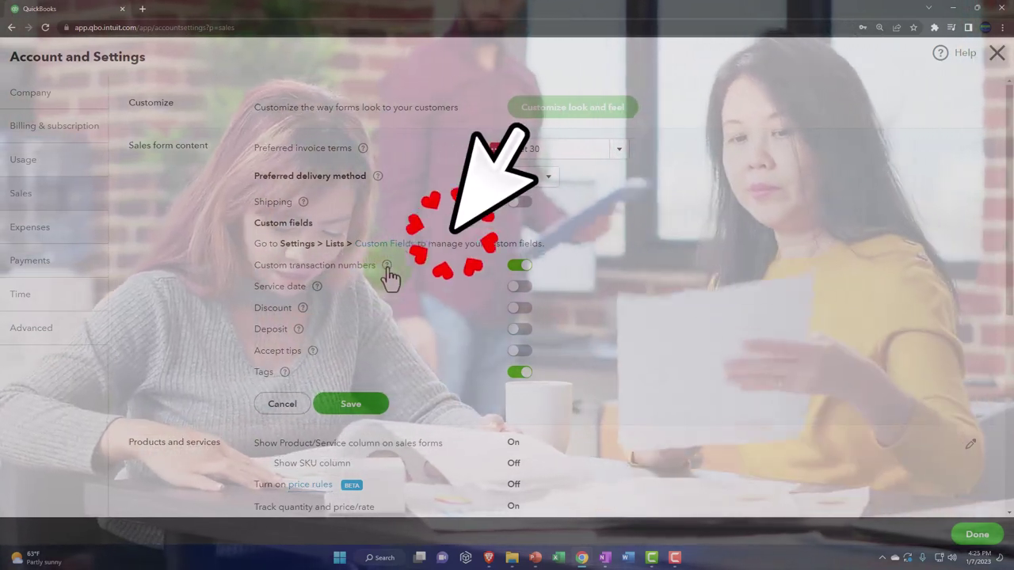
pyautogui.click(388, 266)
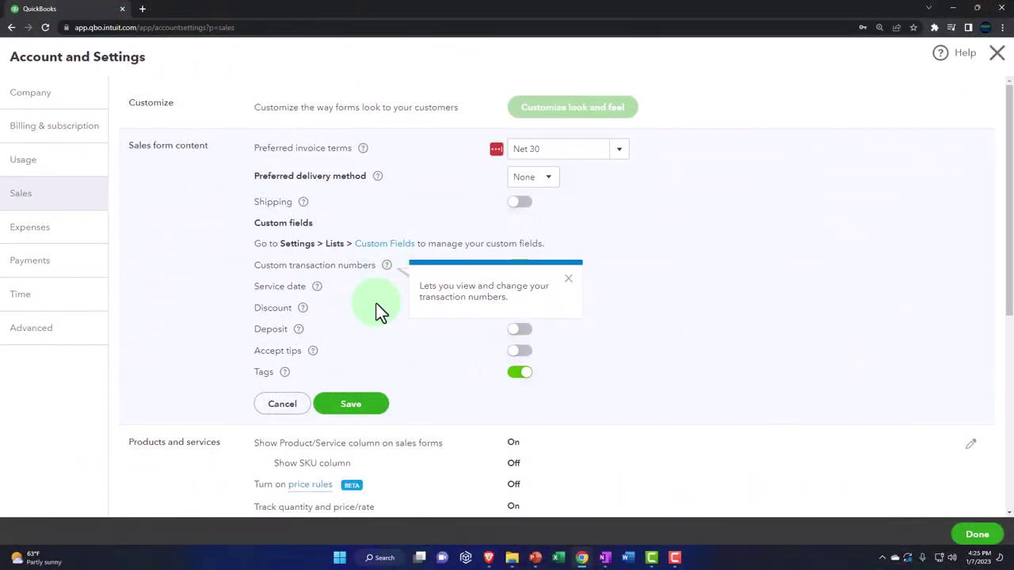
pyautogui.click(380, 295)
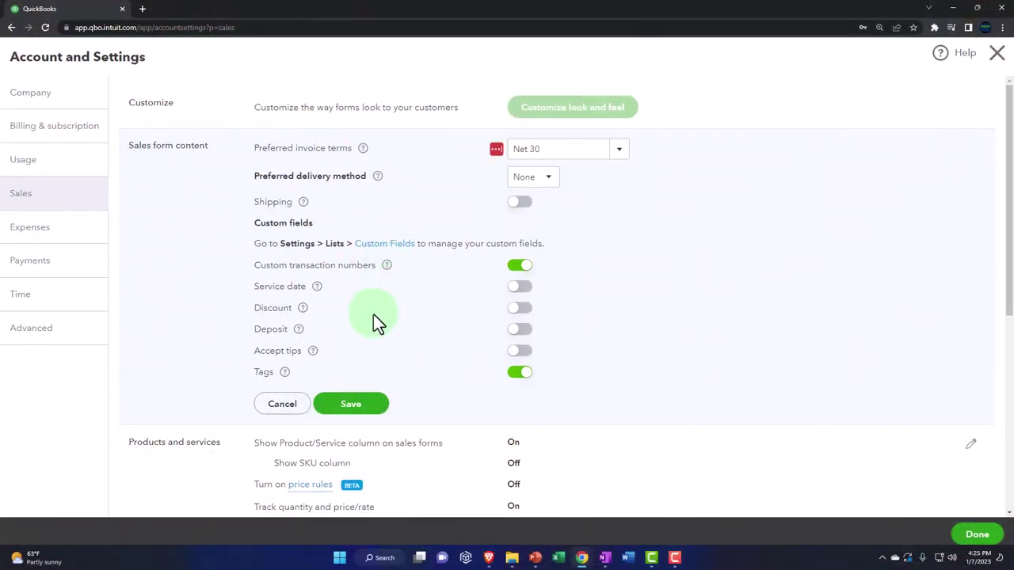
# Read the help for the Service date, Discount, Deposit and Accept tips options in Sales form content
pyautogui.click(316, 287)
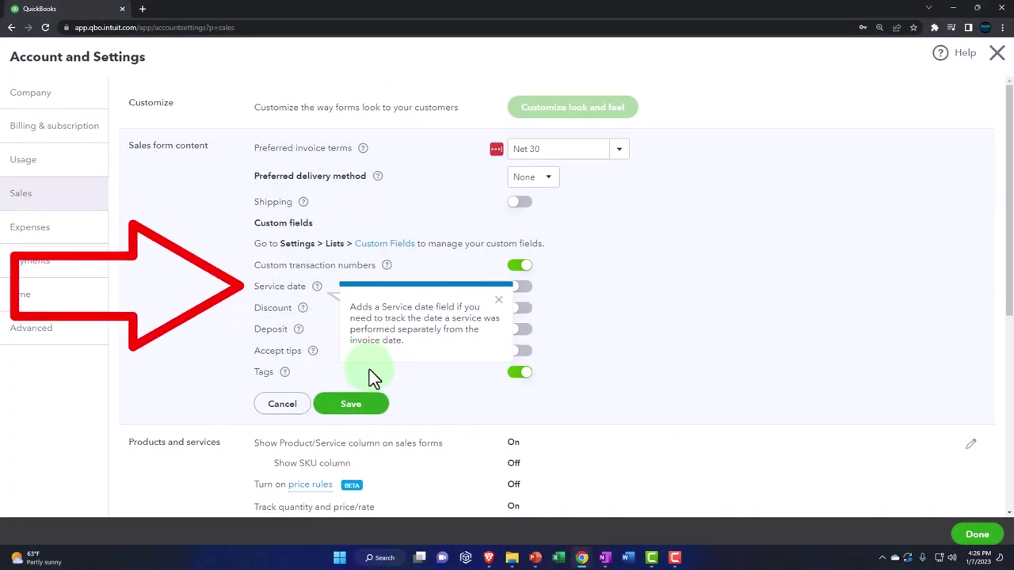
pyautogui.click(403, 377)
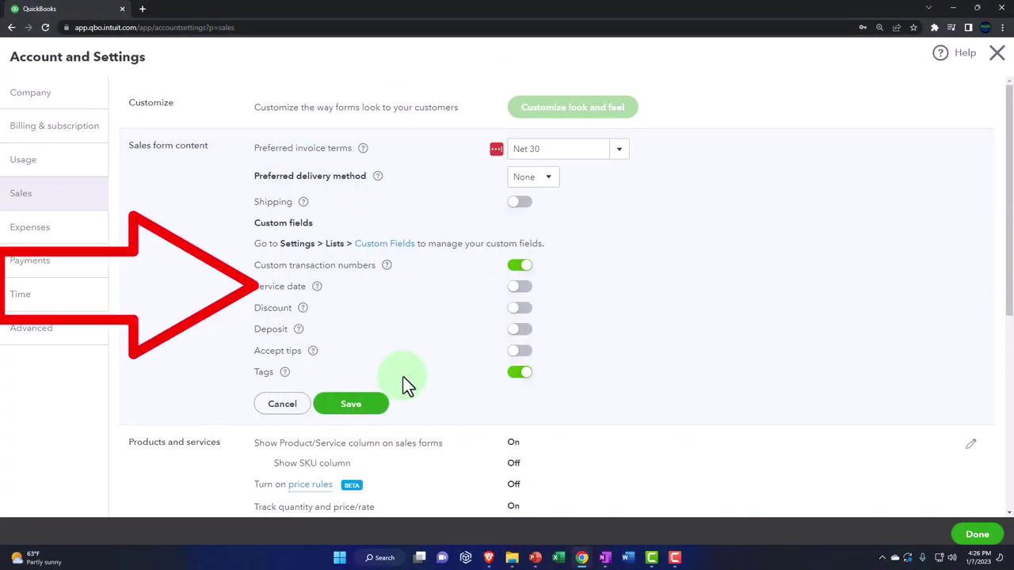
pyautogui.click(306, 312)
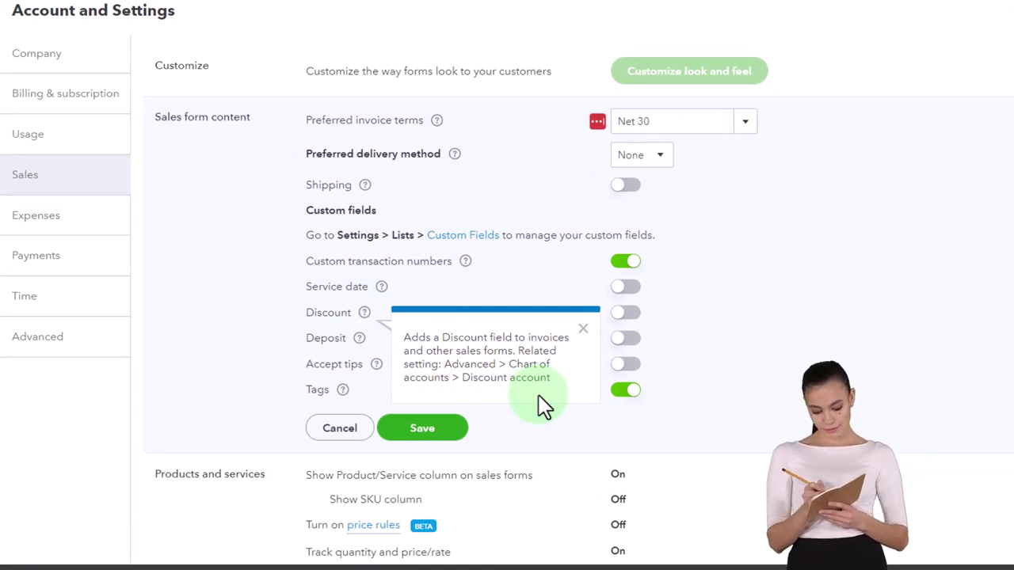
pyautogui.click(317, 345)
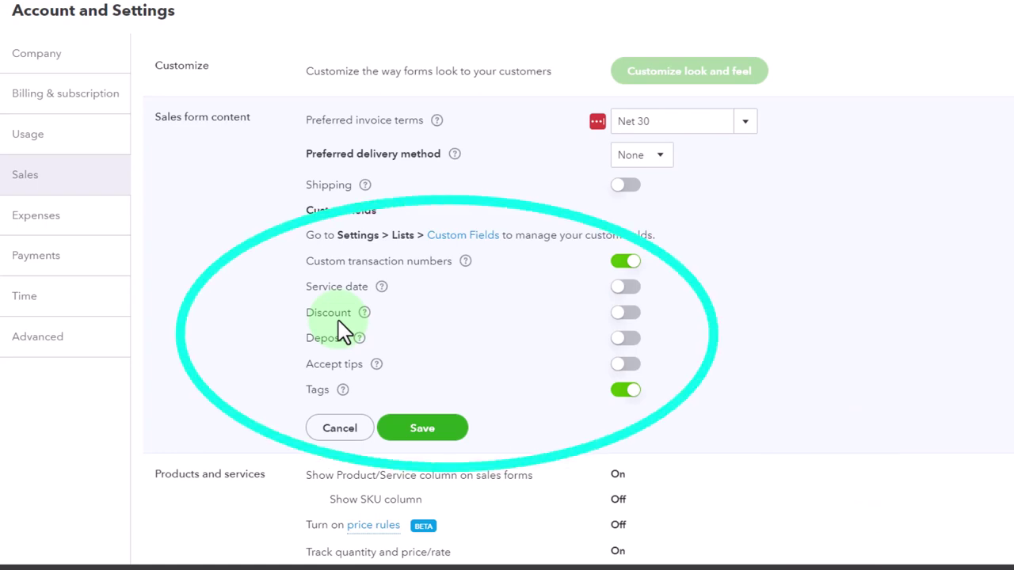
pyautogui.moveTo(361, 340)
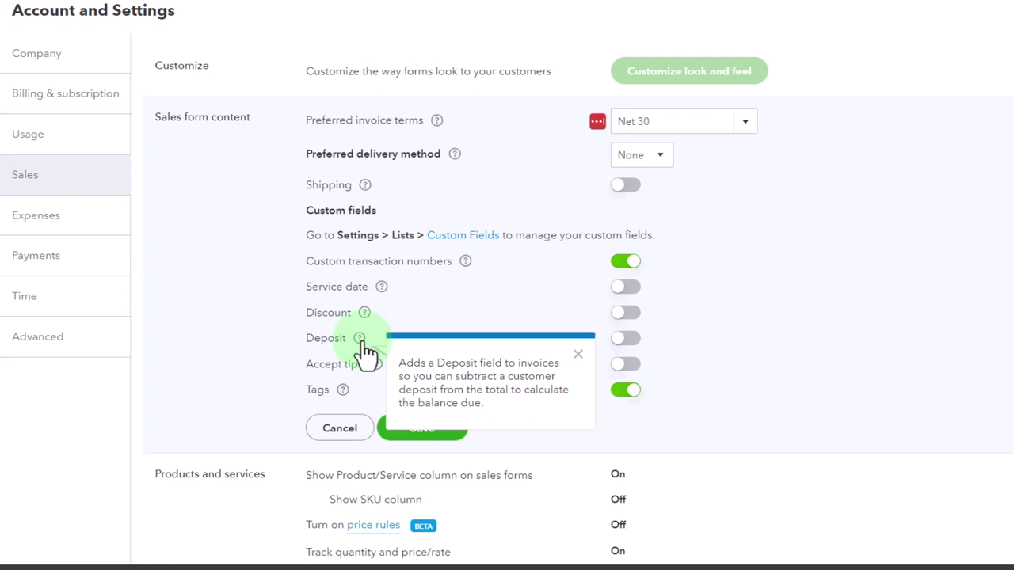
pyautogui.click(267, 365)
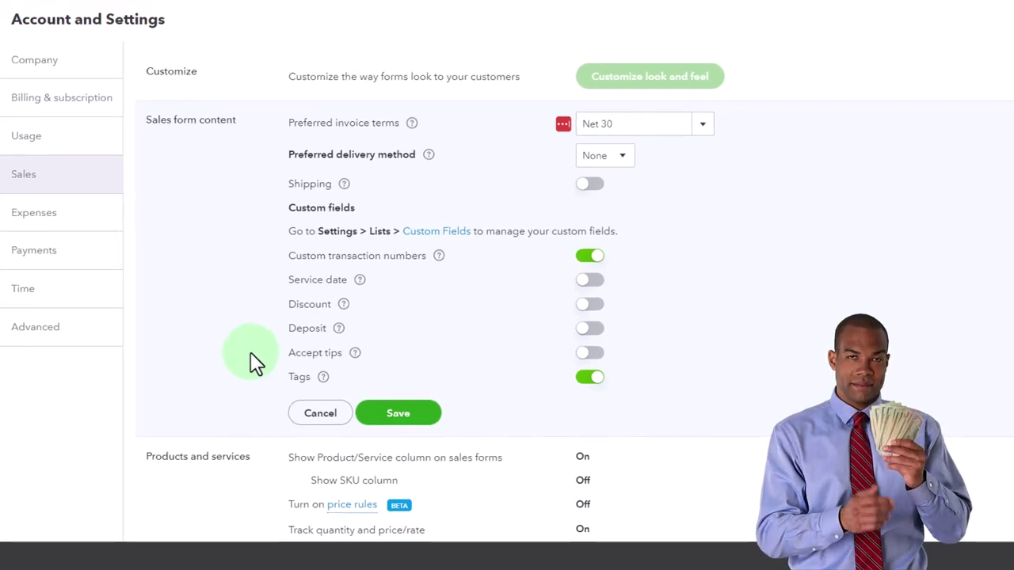
pyautogui.click(352, 356)
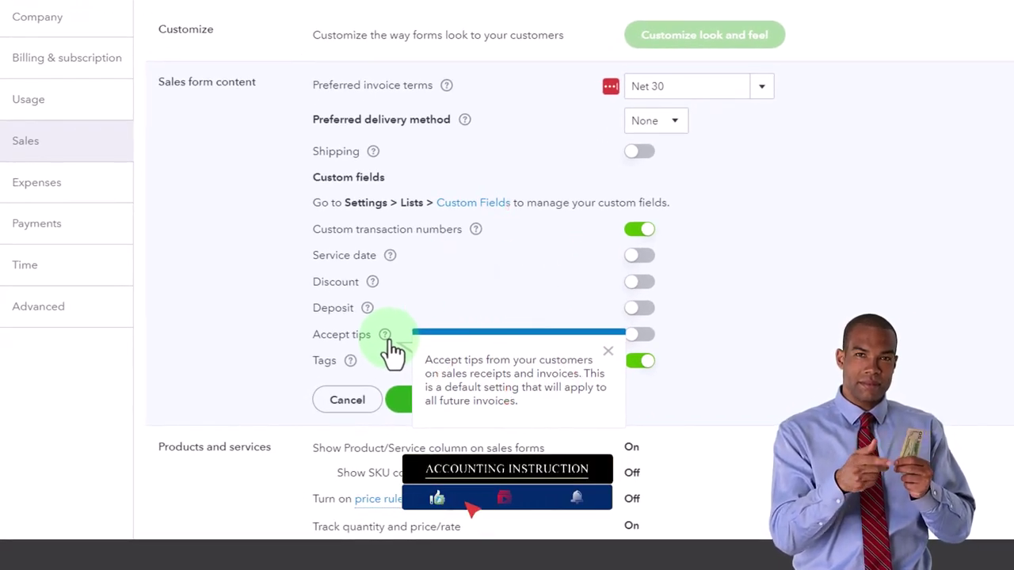
# Turn on Discount and Deposit in Sales form content, save the section and close Account and settings
pyautogui.click(278, 317)
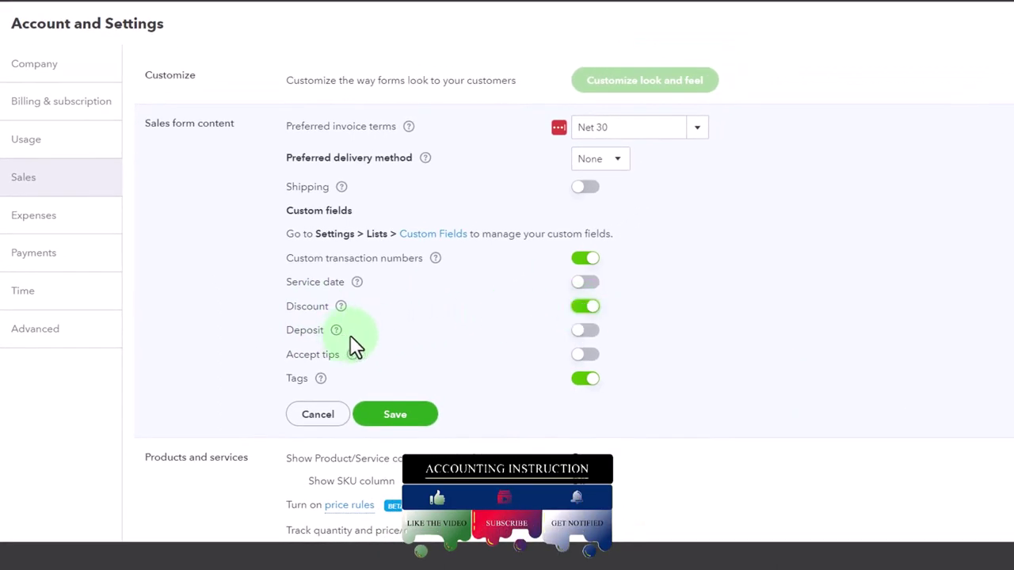
pyautogui.click(583, 331)
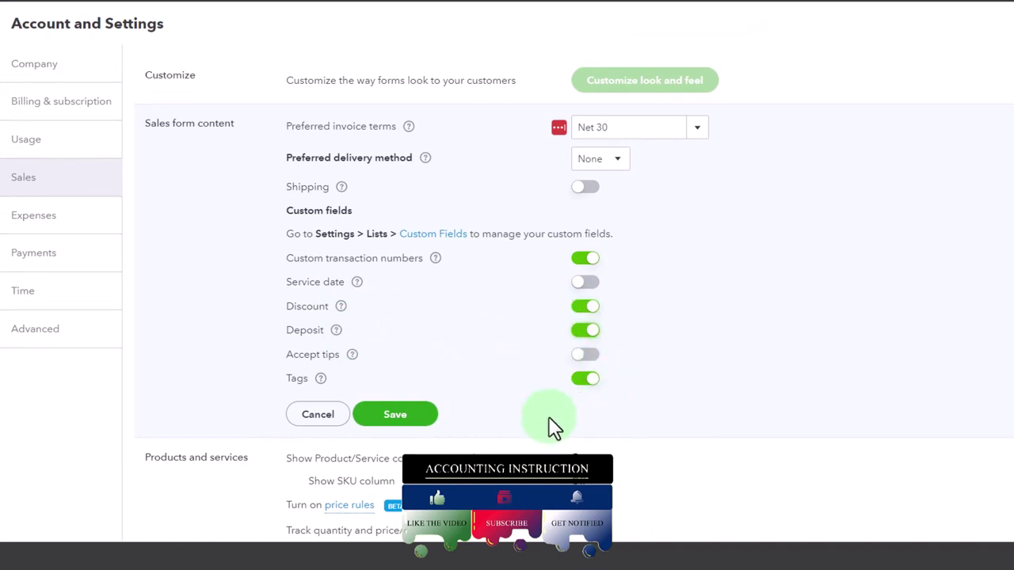
pyautogui.click(412, 424)
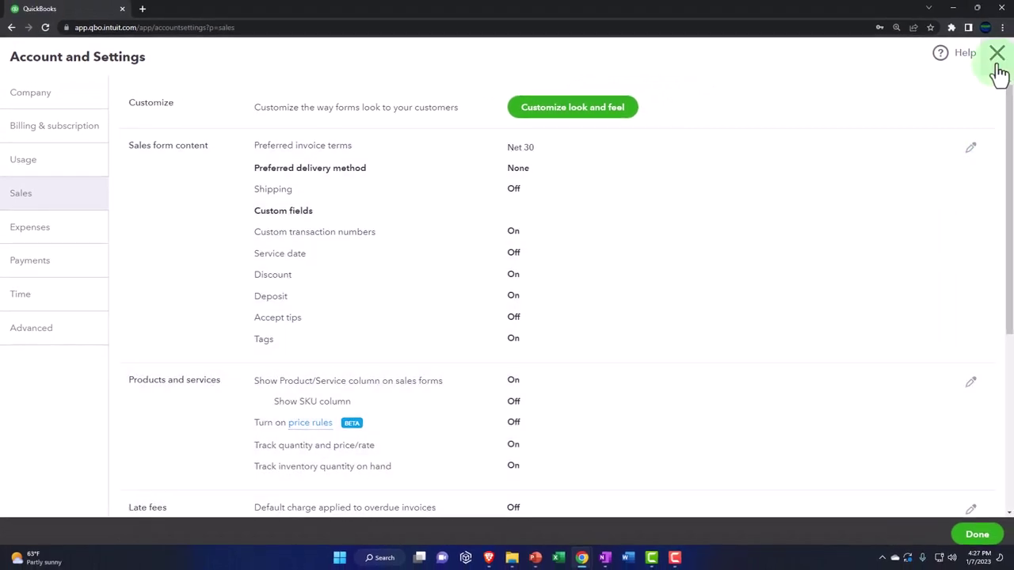
pyautogui.click(998, 67)
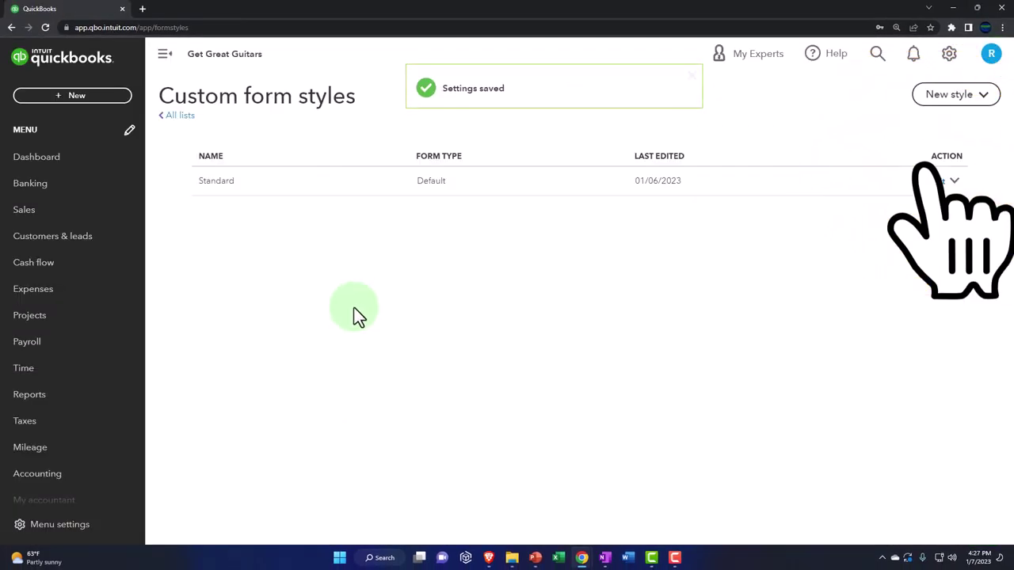
# Open a new customer invoice and examine its line items, the discount type choices and the Deposit field
pyautogui.click(69, 98)
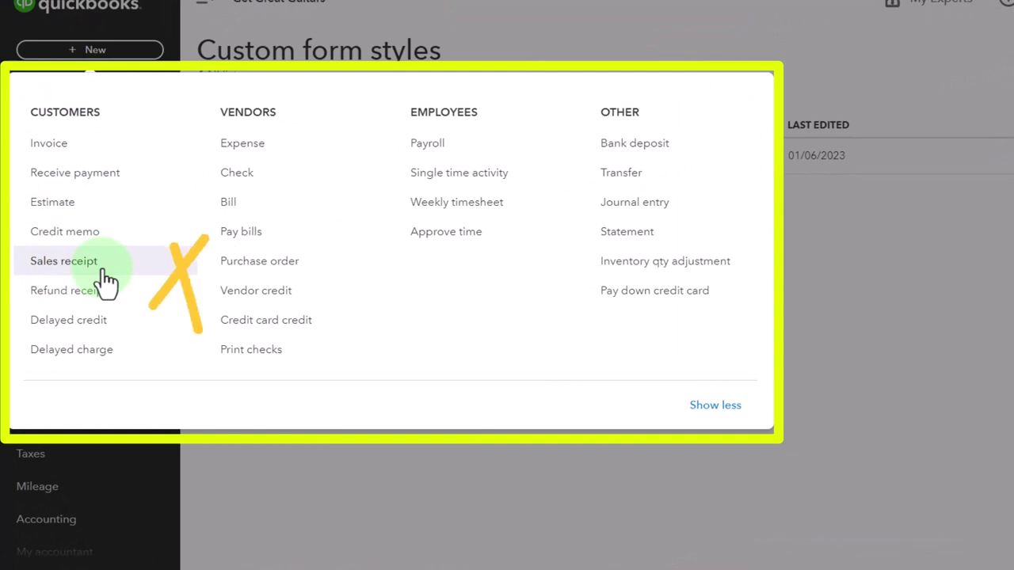
pyautogui.click(63, 145)
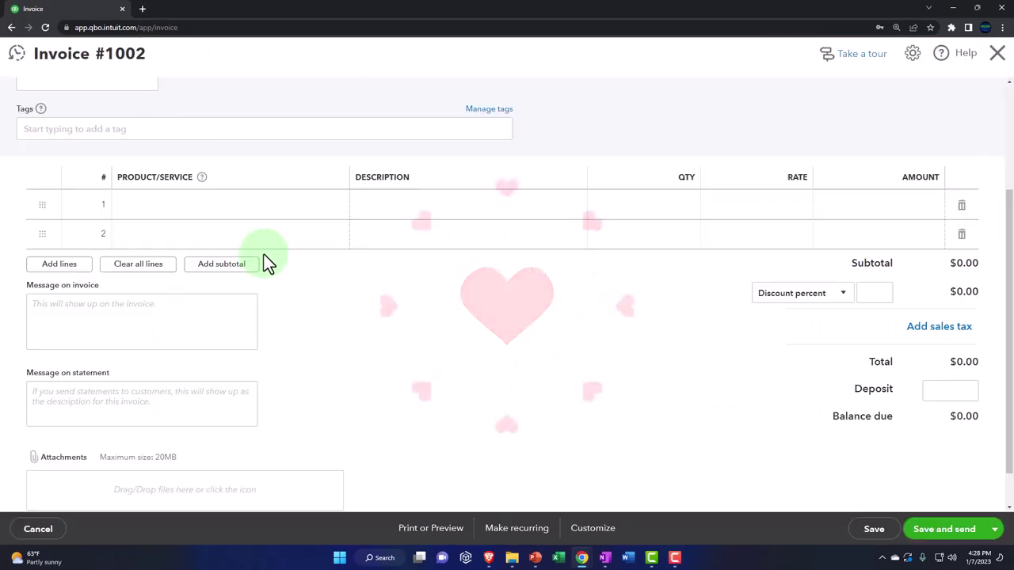
pyautogui.scroll(3, 238, 278)
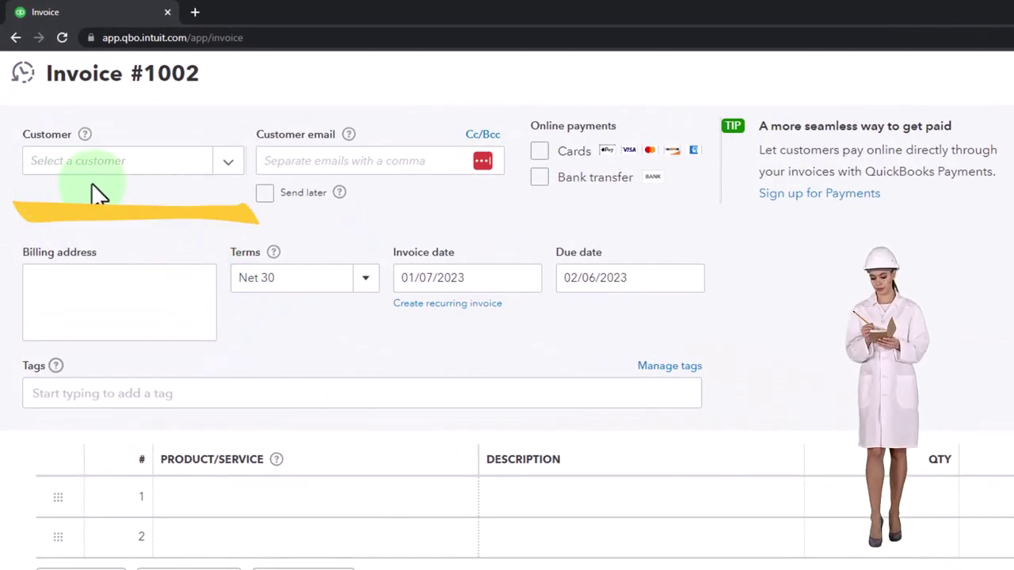
pyautogui.click(229, 495)
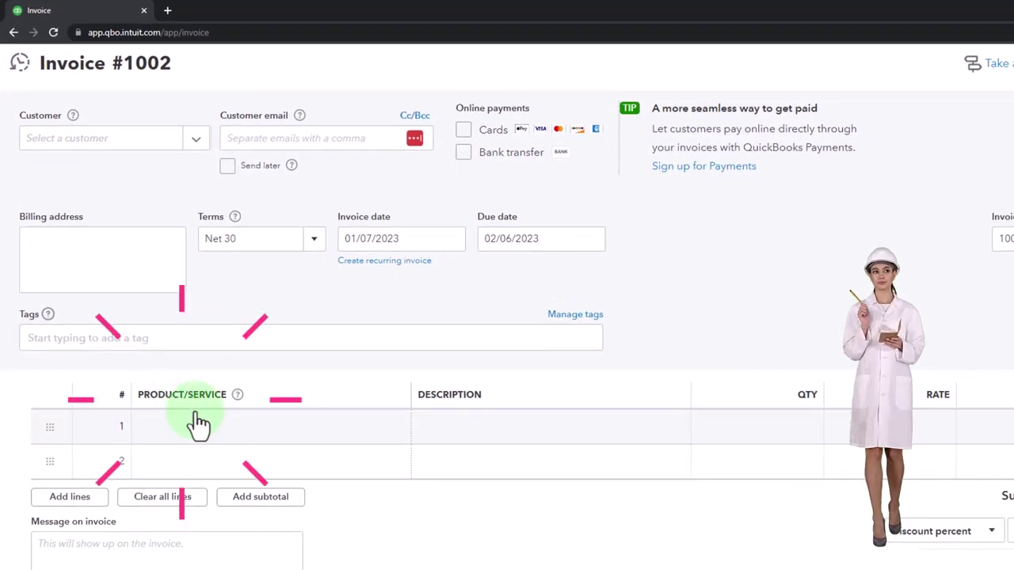
pyautogui.scroll(-2, 196, 420)
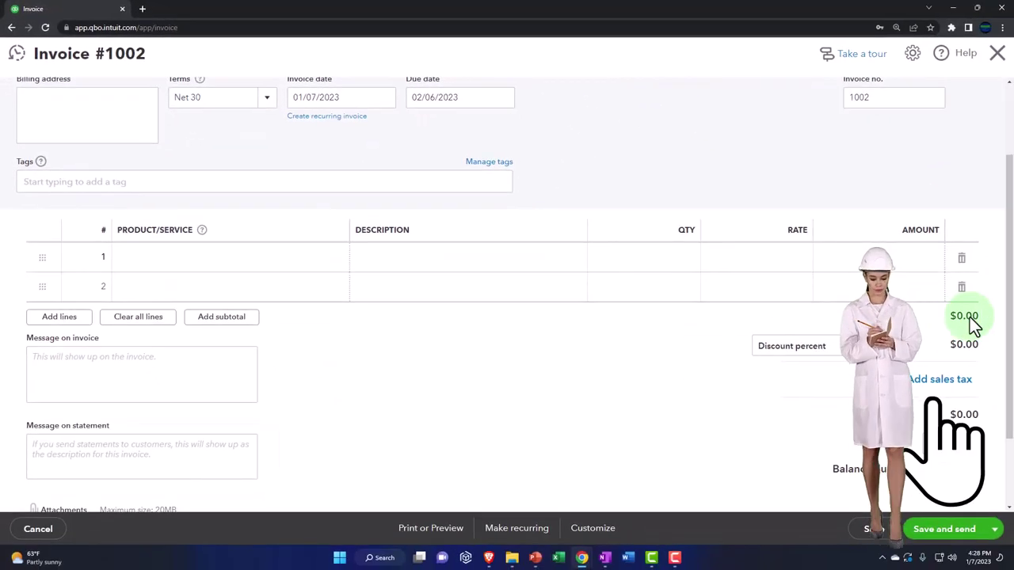
pyautogui.click(842, 351)
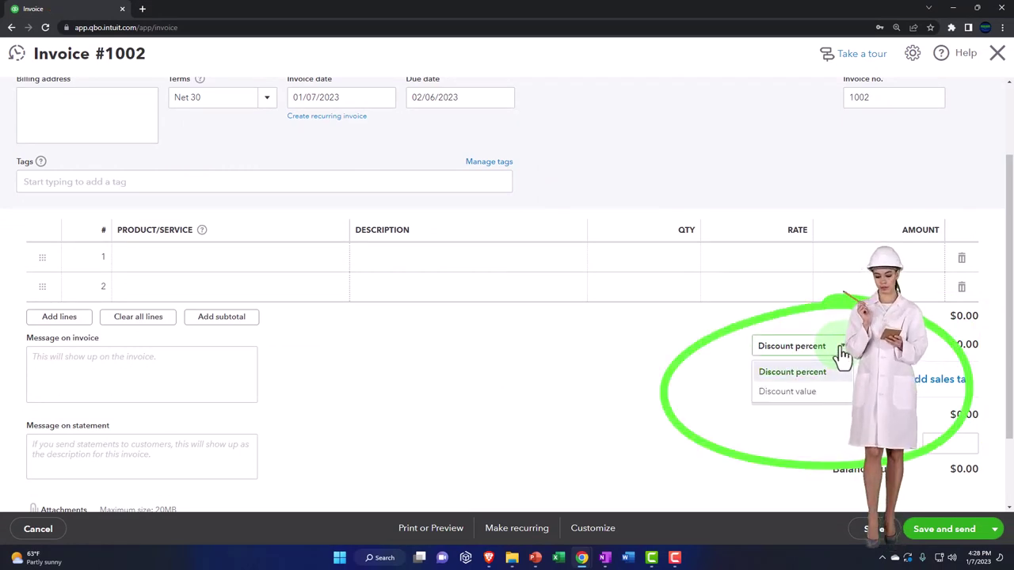
pyautogui.click(841, 354)
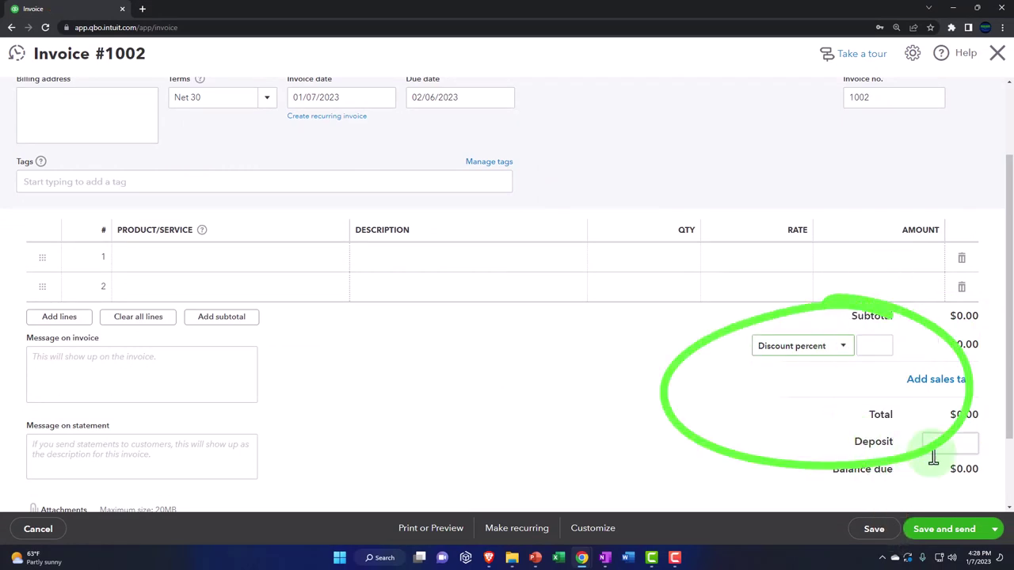
# Examine the Deposit field in the new invoice's totals area and close the invoice
pyautogui.click(951, 443)
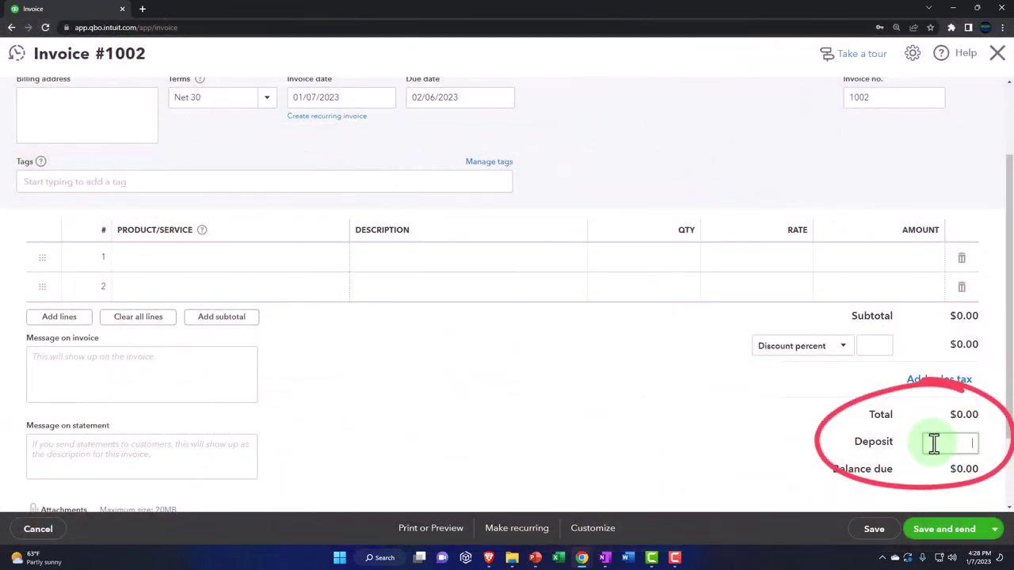
pyautogui.click(934, 444)
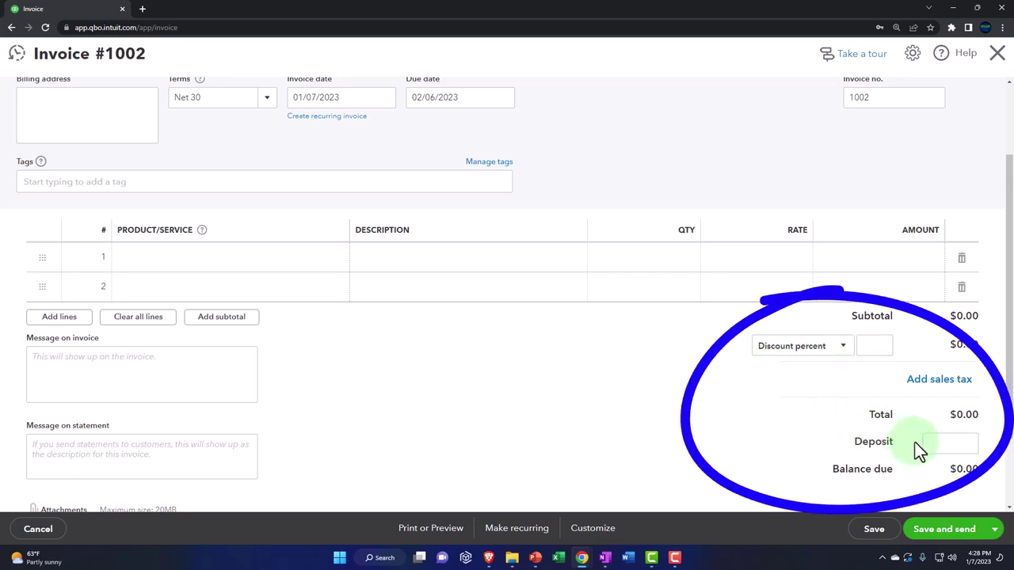
pyautogui.click(998, 57)
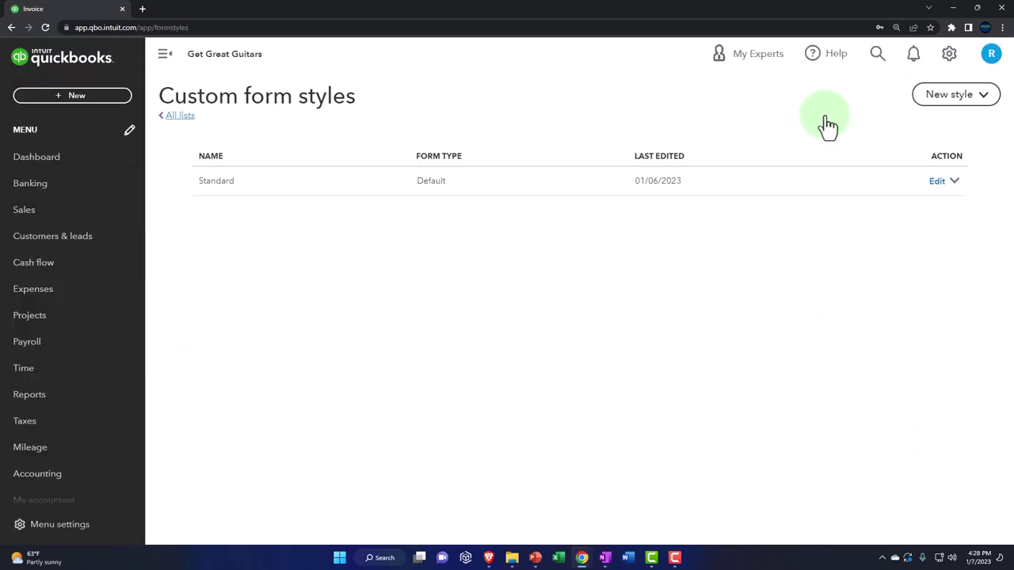
# Turn off Discount and Deposit in the Sales form content of Account and settings, save the section and close the settings
pyautogui.click(948, 58)
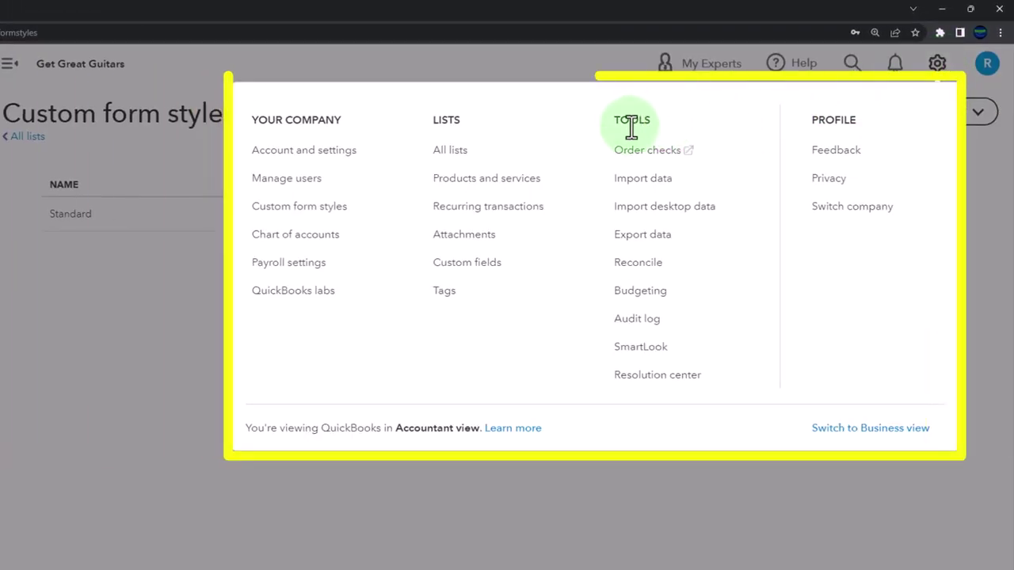
pyautogui.click(321, 154)
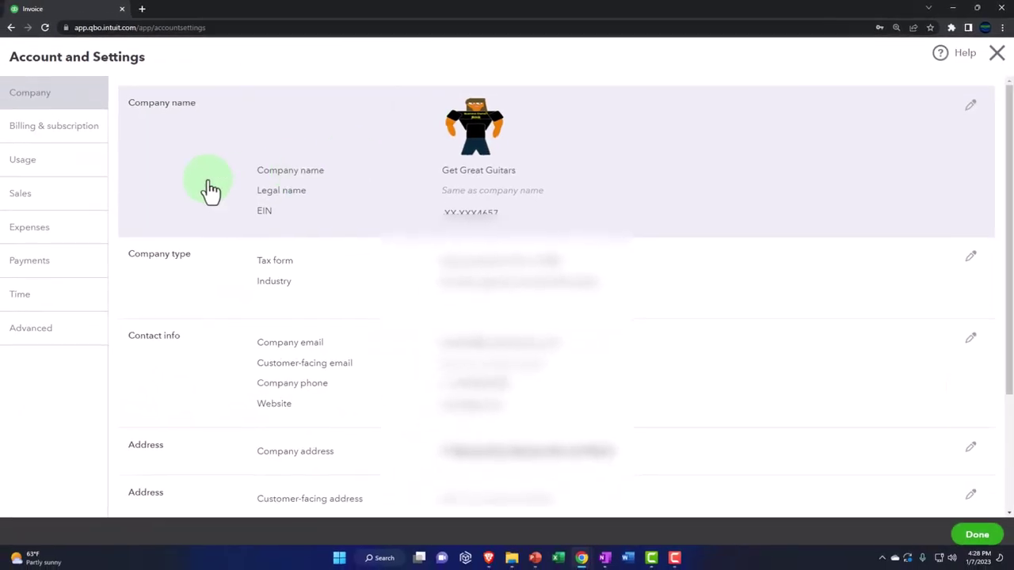
pyautogui.click(60, 200)
pyautogui.scroll(-2, 226, 346)
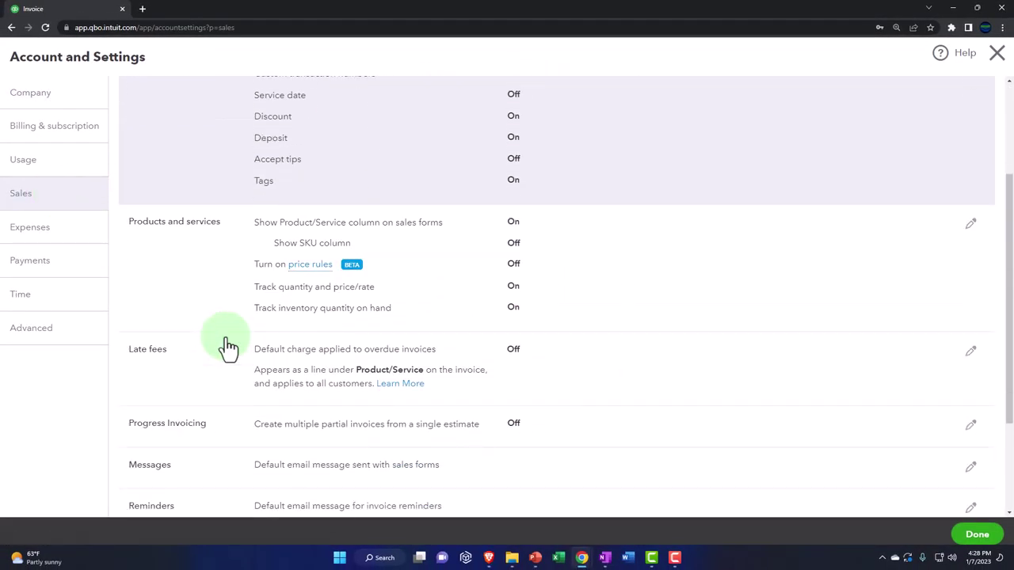
pyautogui.scroll(2, 227, 347)
pyautogui.click(222, 317)
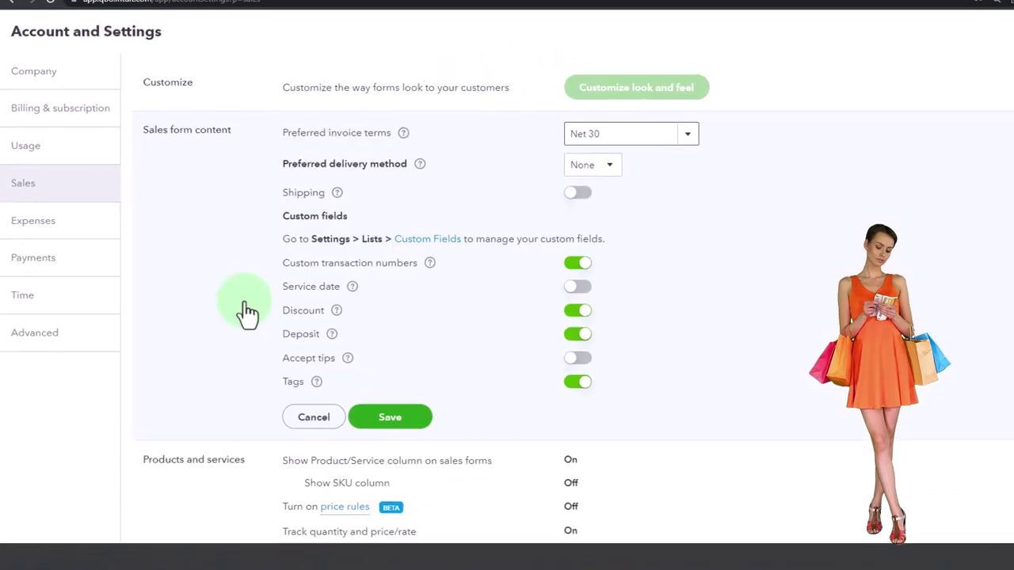
pyautogui.click(633, 316)
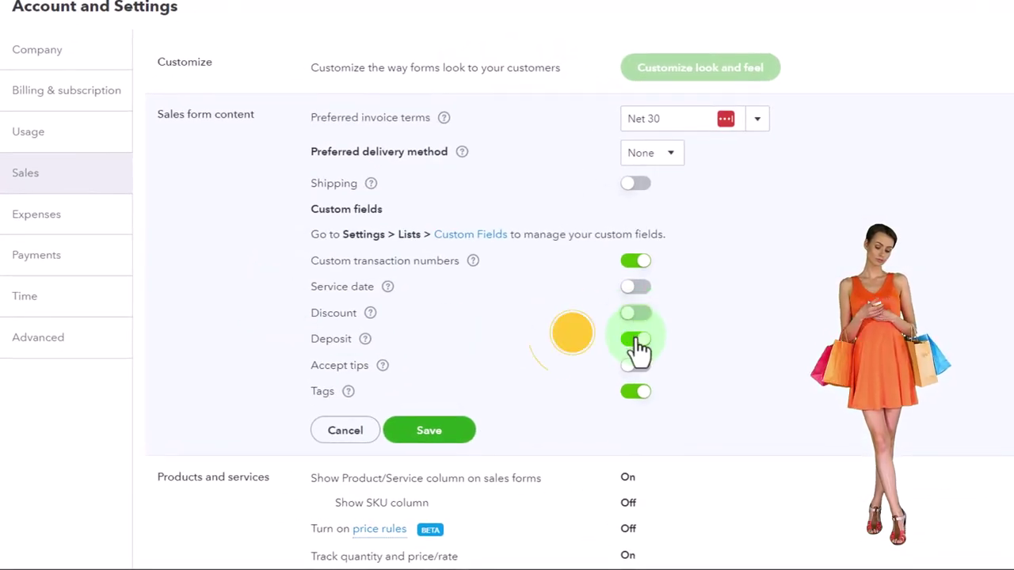
pyautogui.click(637, 341)
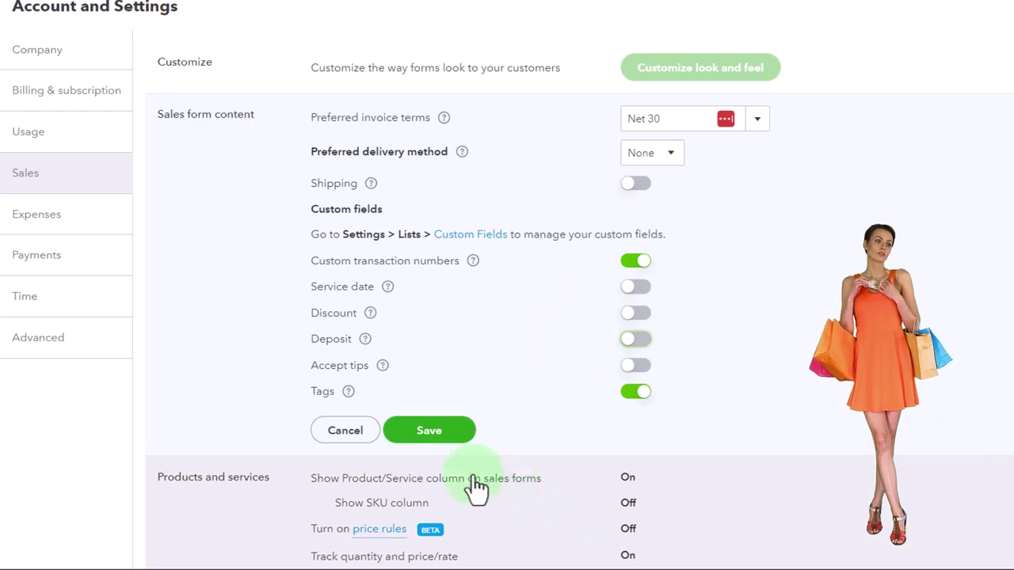
pyautogui.click(446, 434)
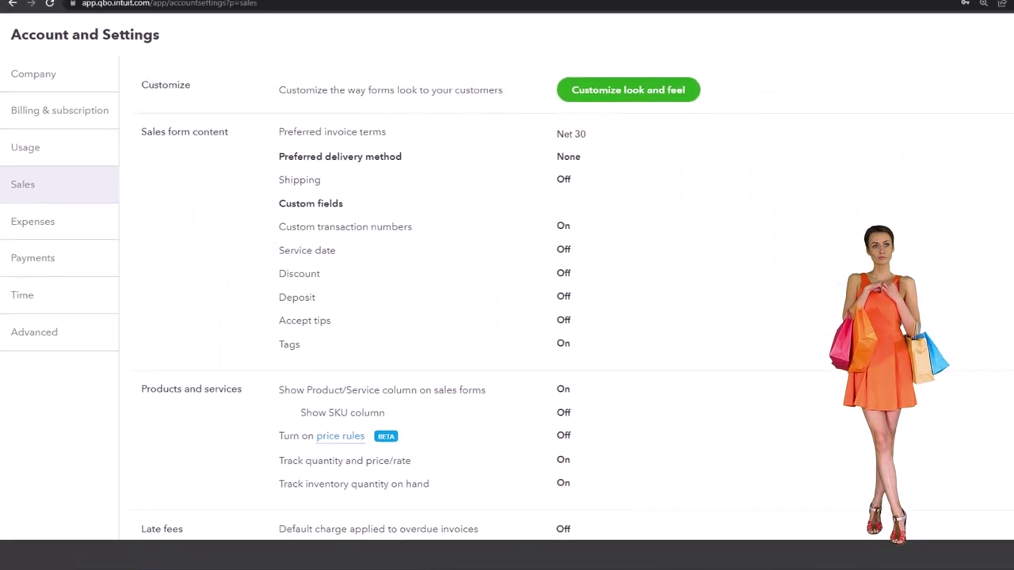
pyautogui.click(994, 51)
# Open a new customer invoice, check its totals area for the discount and deposit fields, and close it
pyautogui.click(83, 96)
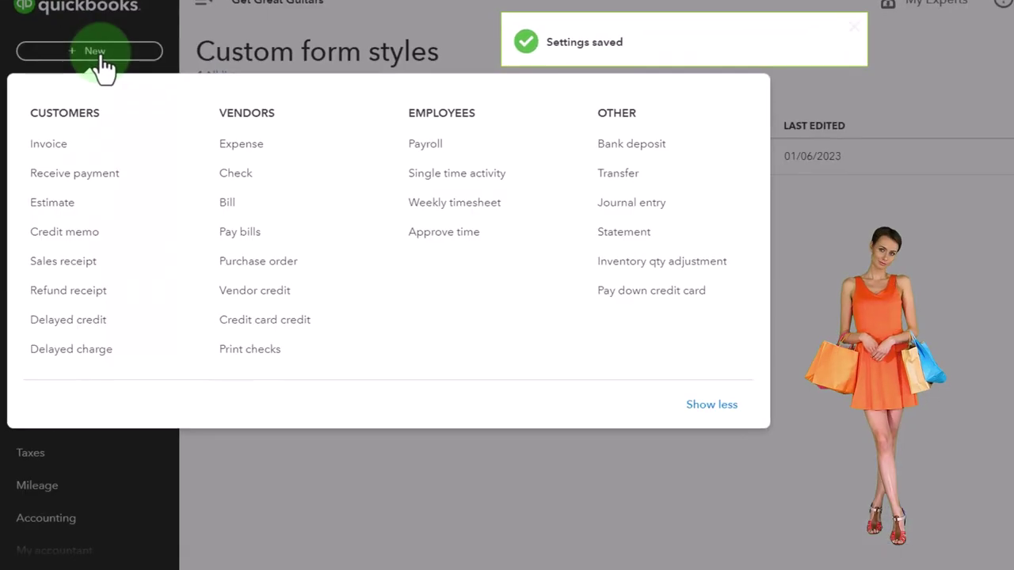
pyautogui.click(64, 156)
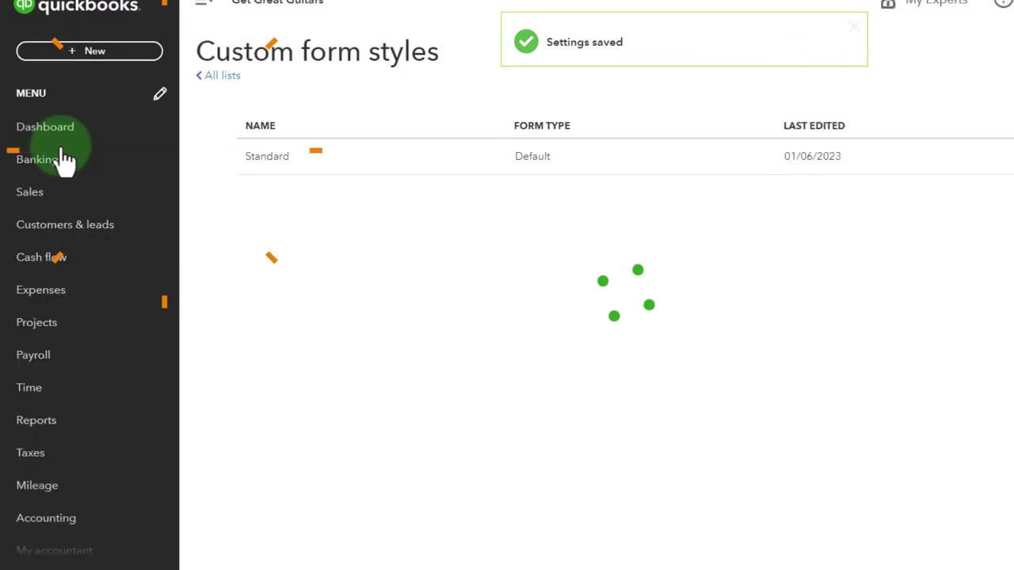
pyautogui.scroll(-2, 647, 369)
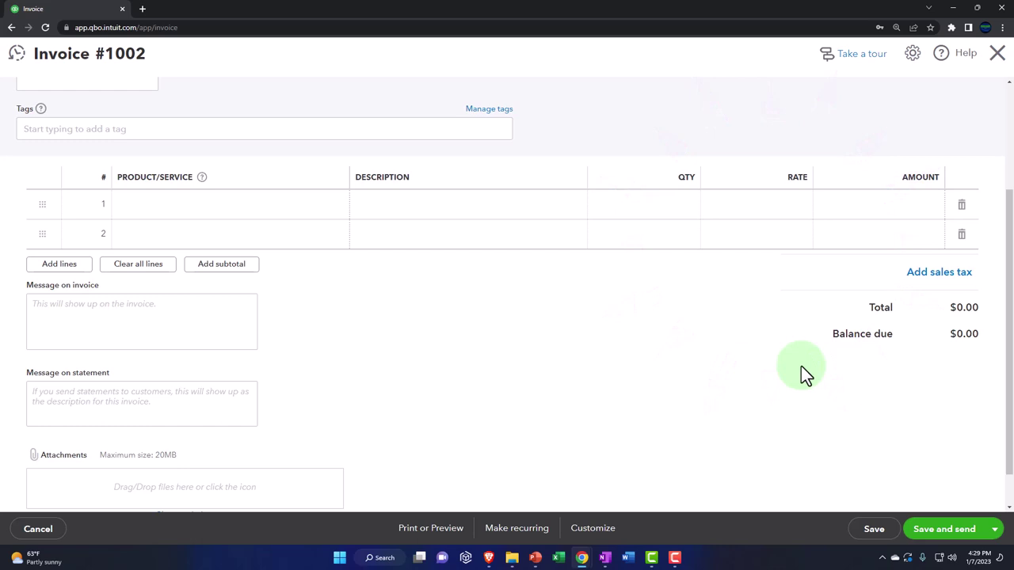
pyautogui.click(1000, 57)
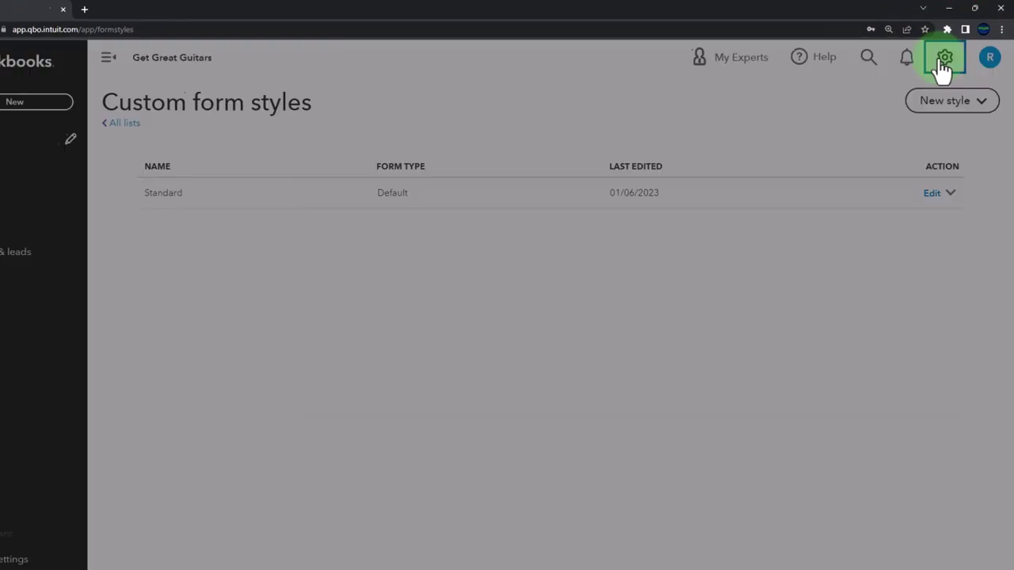
# Reopen the Sales form content section in Account and settings and examine the Tags option
pyautogui.click(948, 54)
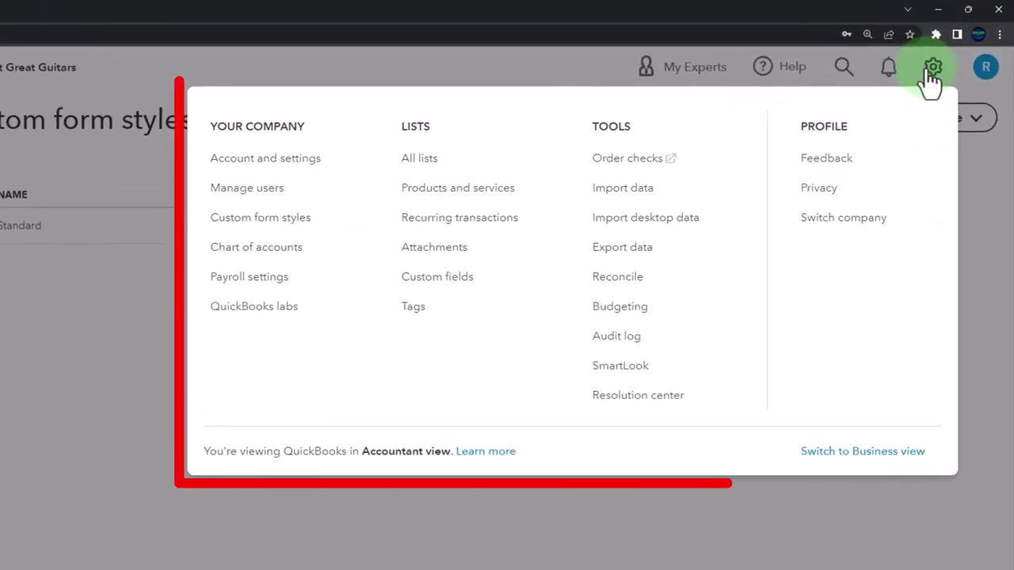
pyautogui.click(305, 158)
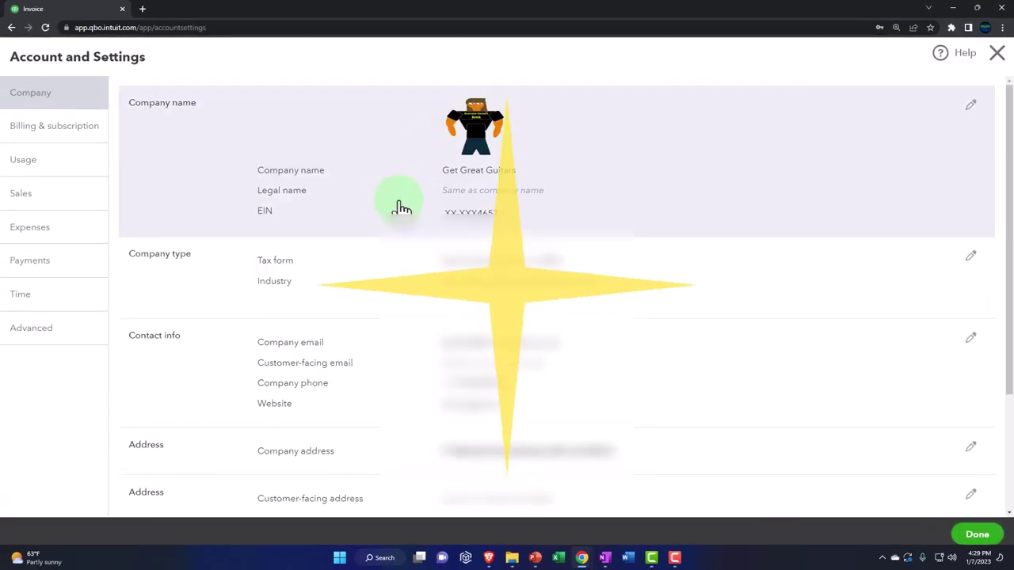
pyautogui.click(65, 200)
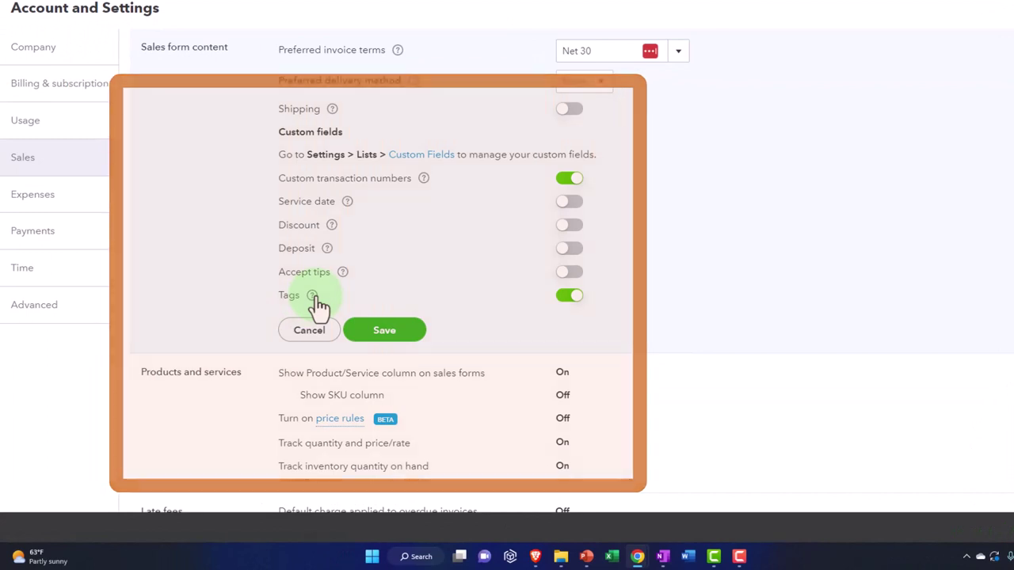
pyautogui.moveTo(316, 299)
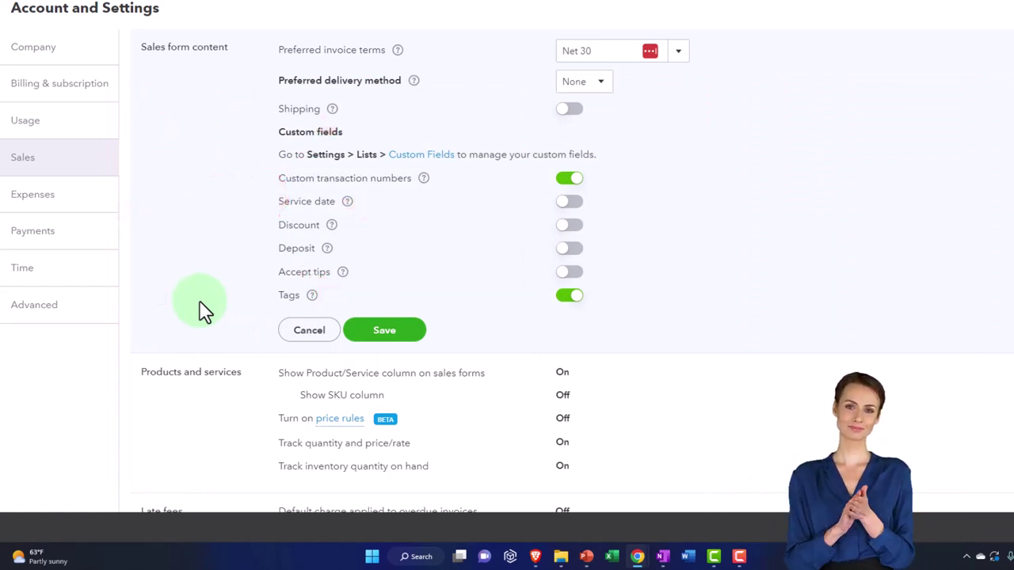
# Open the Products and services section of the Sales settings and read the explanation of price rules
pyautogui.scroll(-1, 205, 311)
pyautogui.click(203, 311)
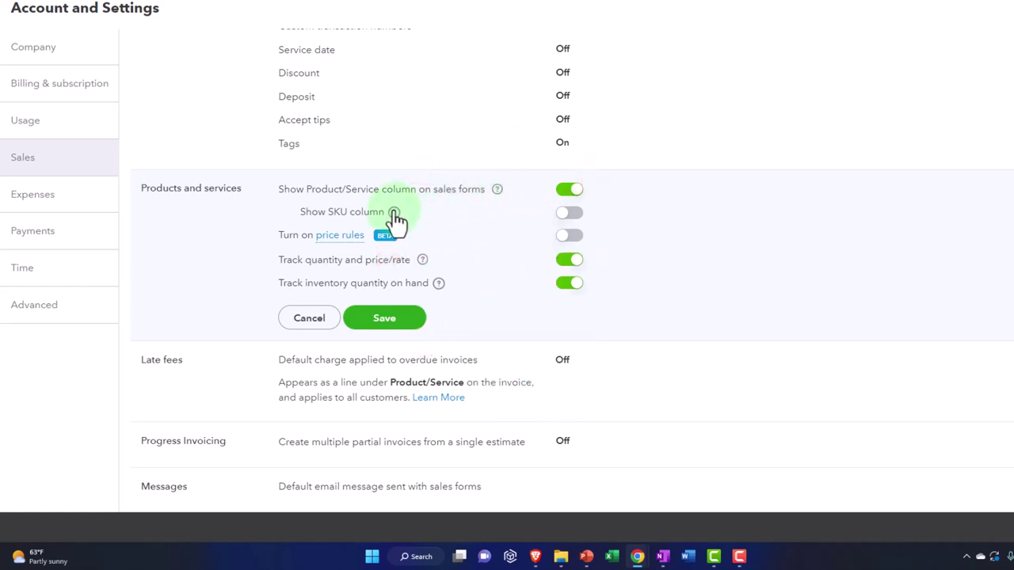
pyautogui.click(339, 241)
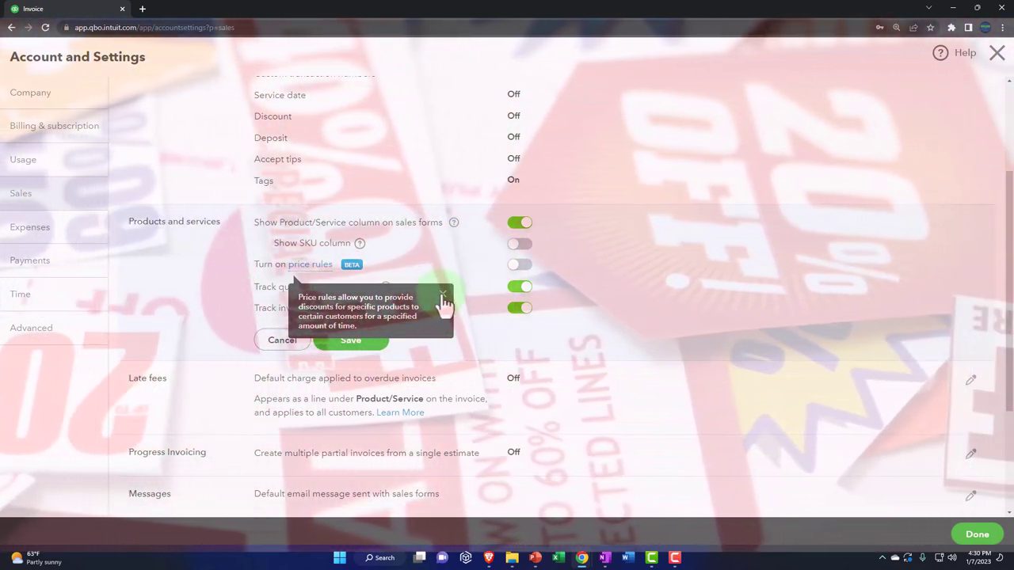
pyautogui.click(443, 294)
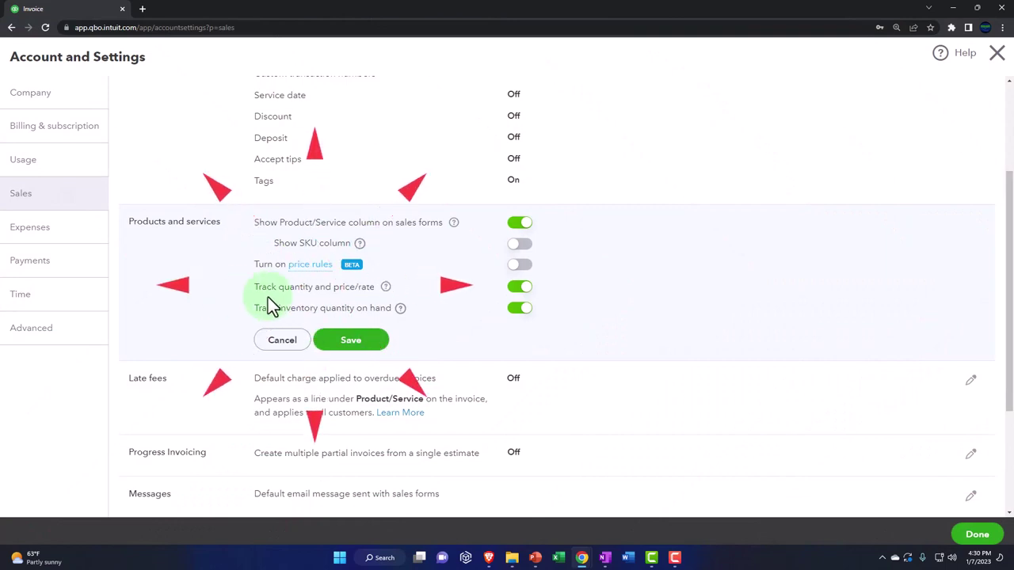
# Consult the help for Track quantity and price/rate and Track inventory quantity on hand, closing the help afterward
pyautogui.click(387, 287)
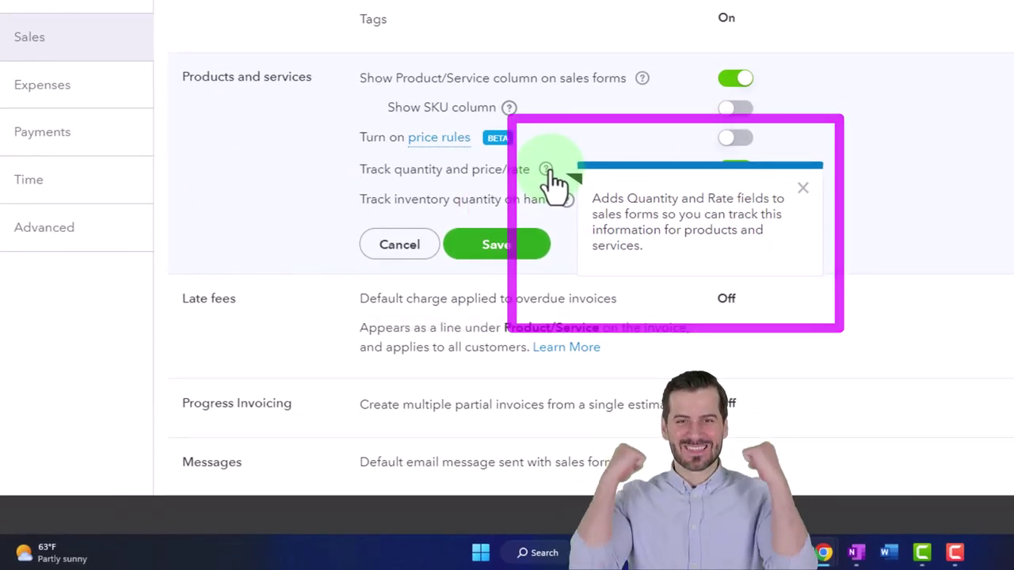
pyautogui.click(548, 171)
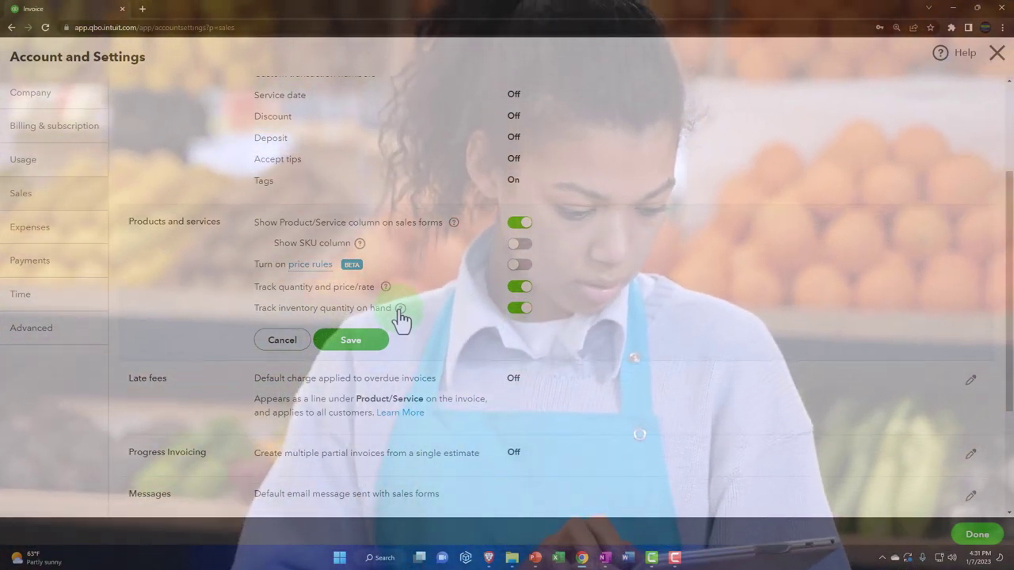
pyautogui.scroll(-1, 400, 317)
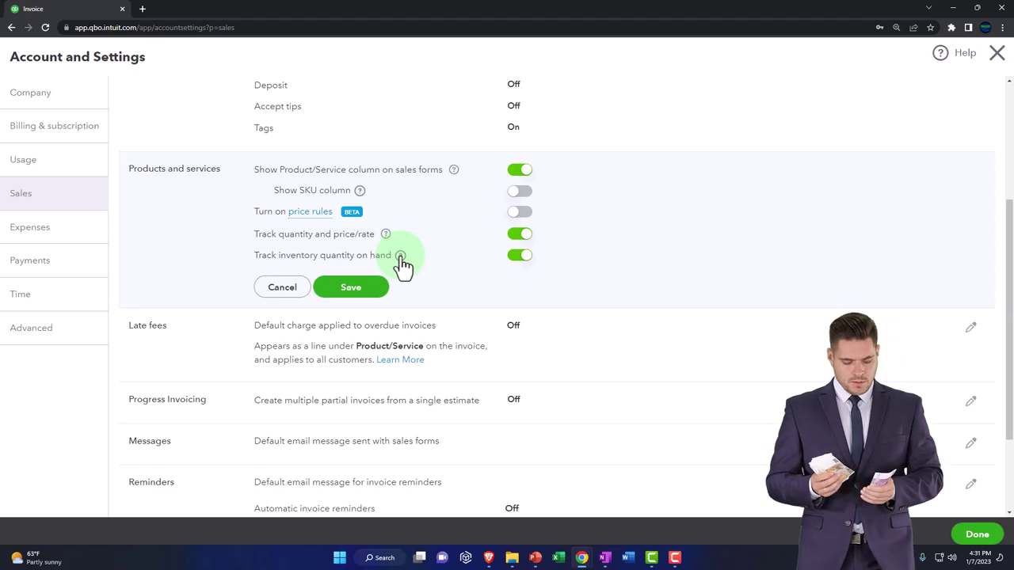
pyautogui.click(401, 256)
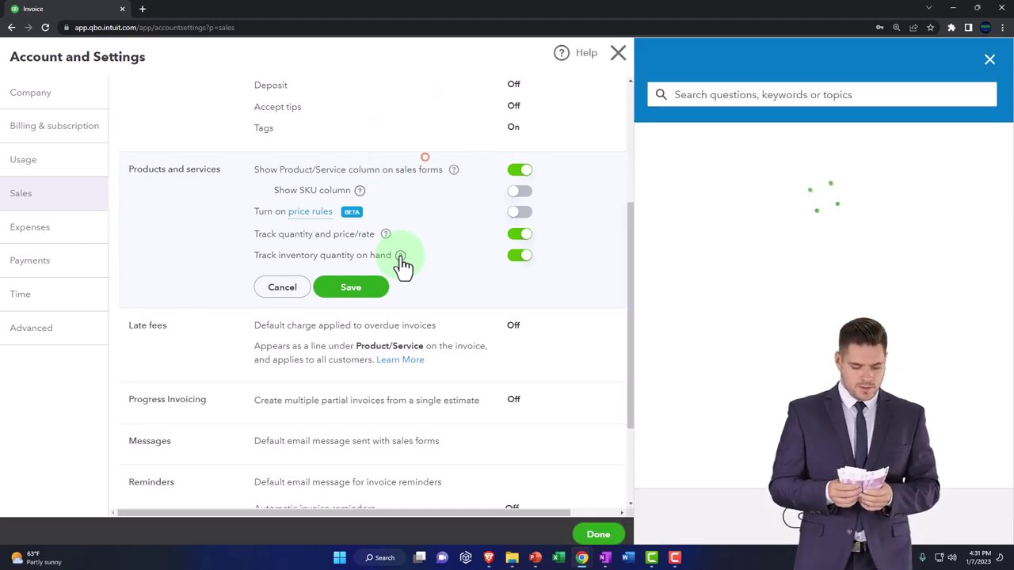
pyautogui.click(988, 60)
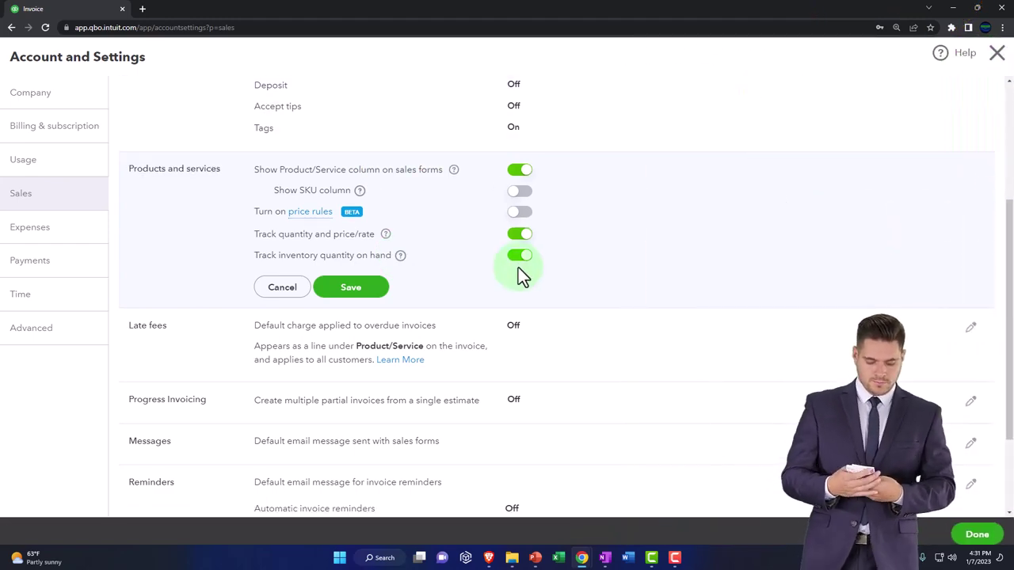
# Turn on the default charge for overdue invoices in Late fees, examine its flat fee, frequency and grace period options, and turn it off again
pyautogui.scroll(-2, 518, 268)
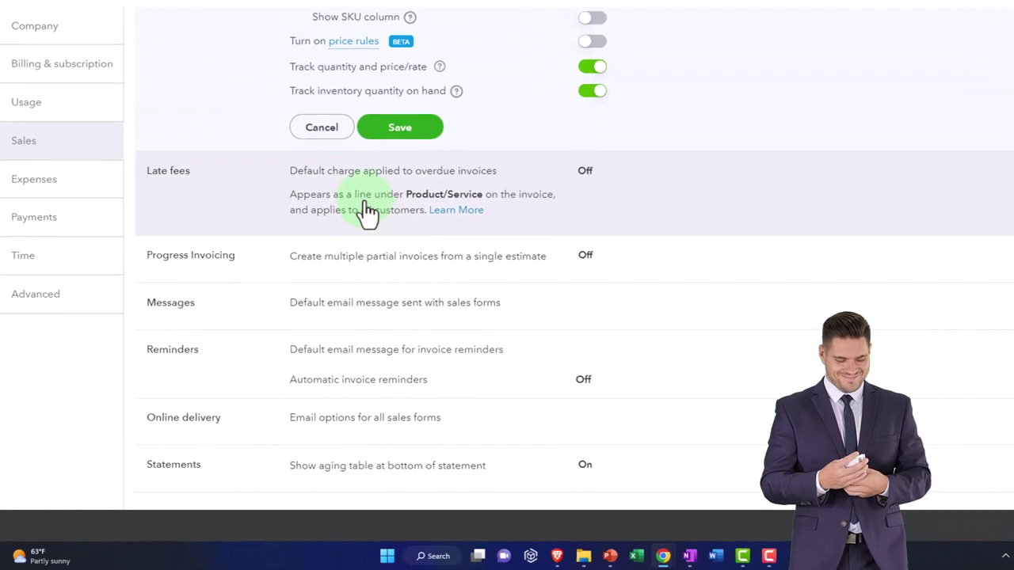
pyautogui.click(368, 212)
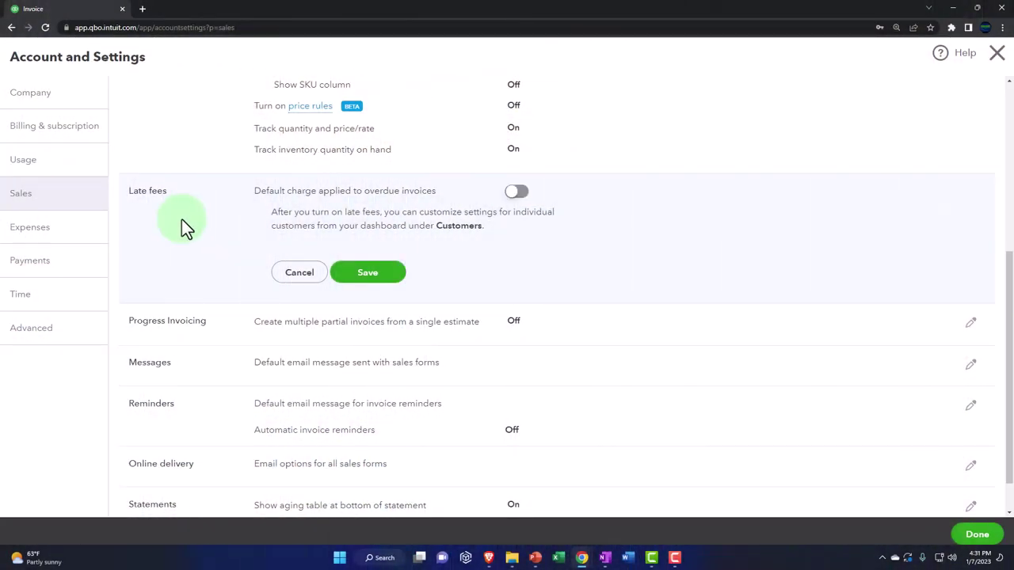
pyautogui.click(517, 194)
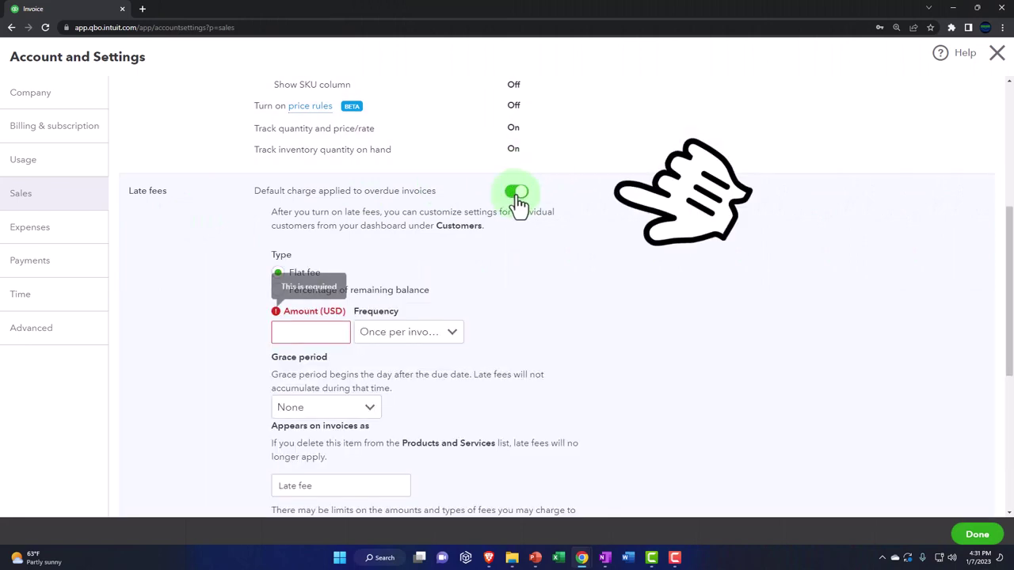
pyautogui.click(304, 273)
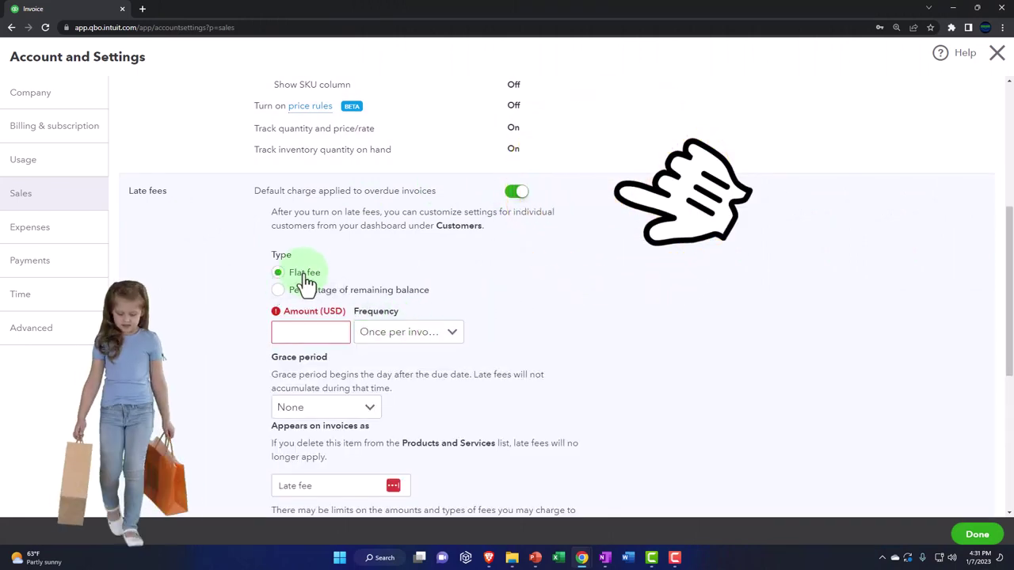
pyautogui.scroll(-2, 306, 286)
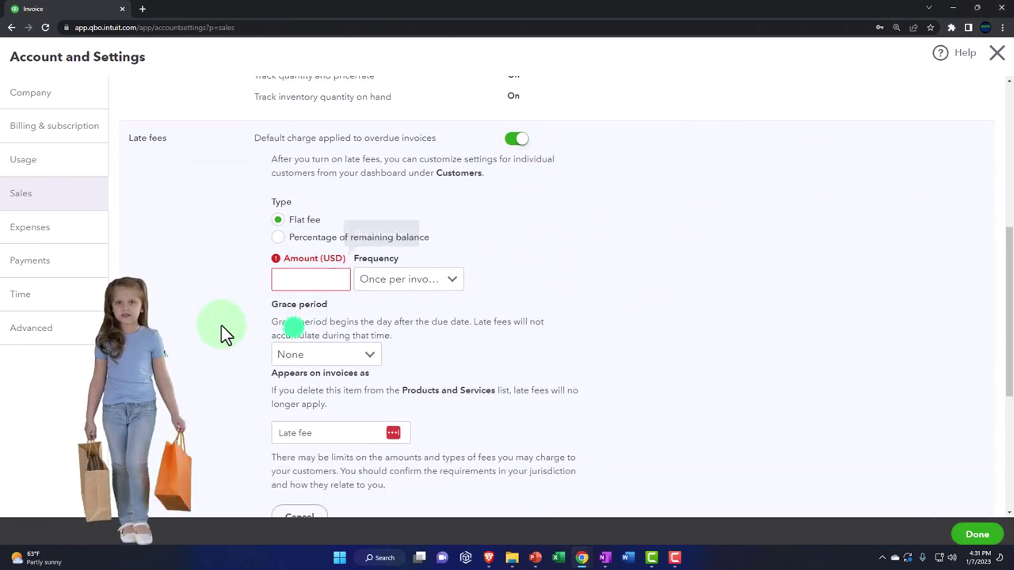
pyautogui.scroll(-1, 248, 325)
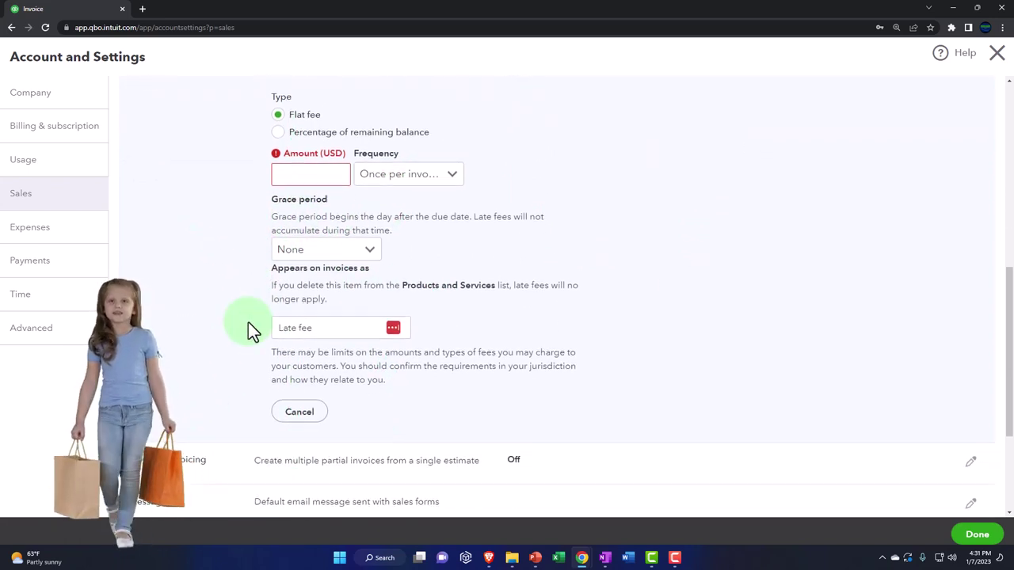
pyautogui.scroll(1, 248, 322)
pyautogui.scroll(1, 248, 321)
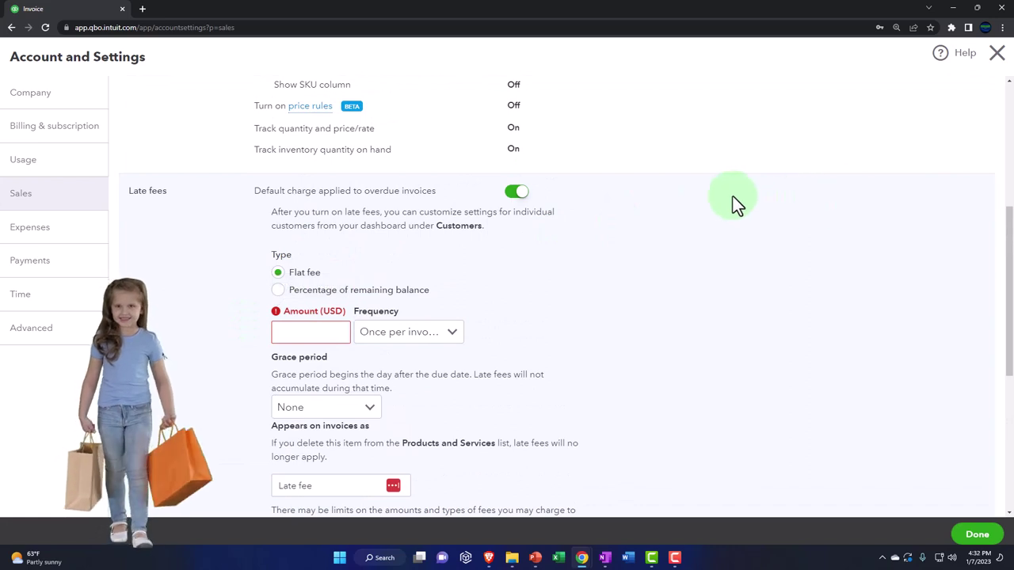
pyautogui.click(518, 194)
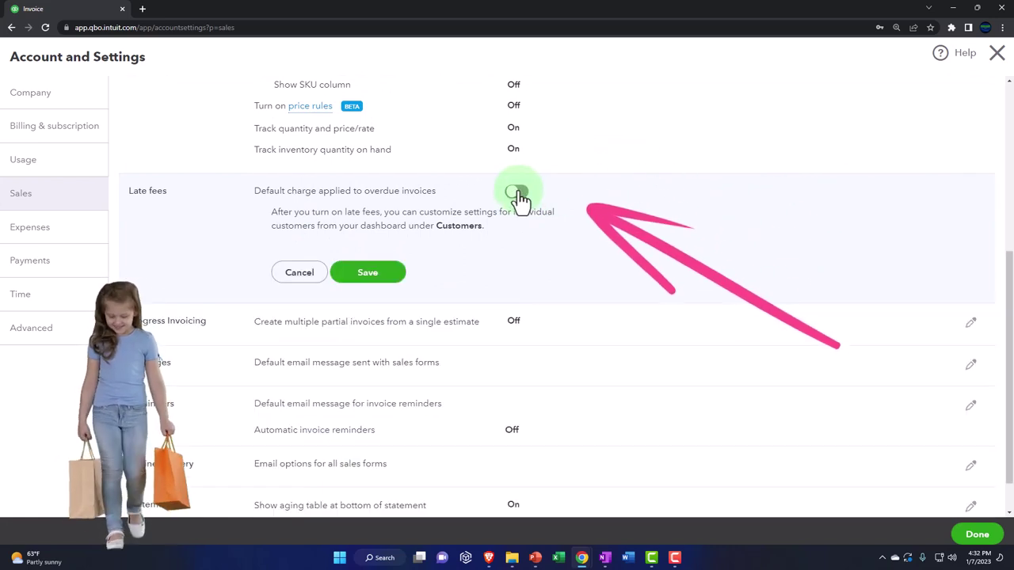
pyautogui.scroll(-1, 316, 273)
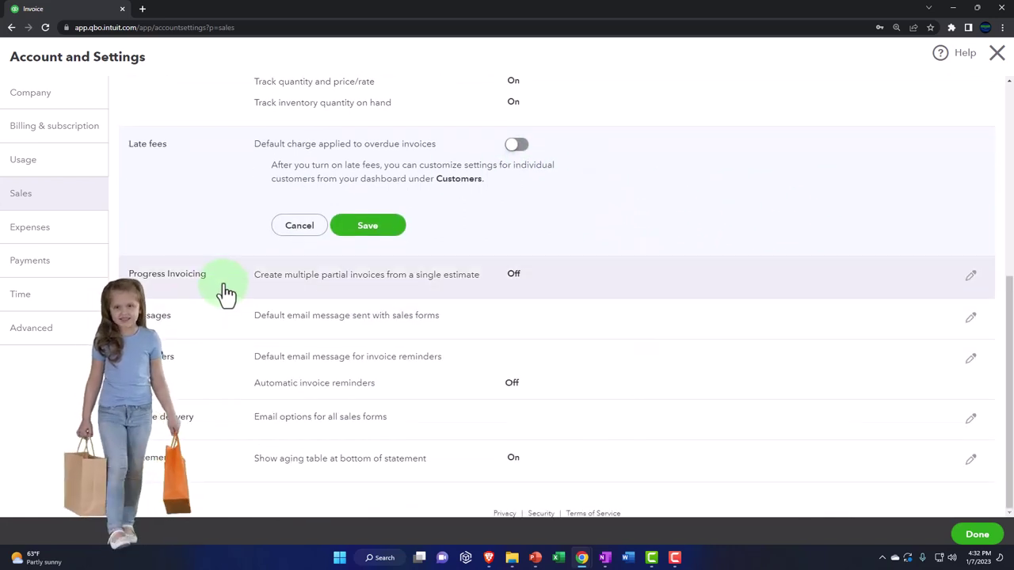
# Open the Progress Invoicing section for viewing, saving the pending Late fees changes
pyautogui.click(226, 294)
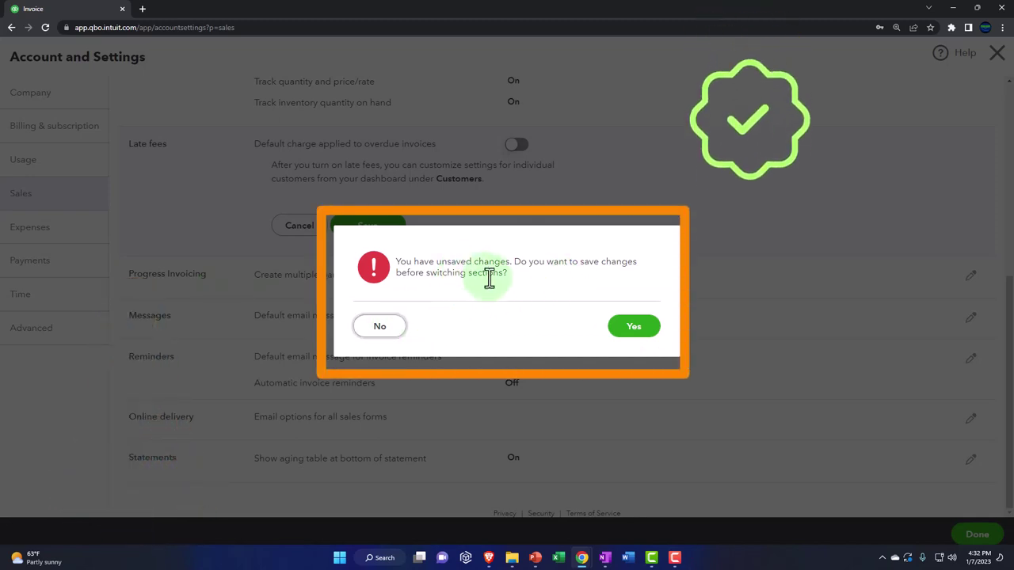
pyautogui.click(632, 327)
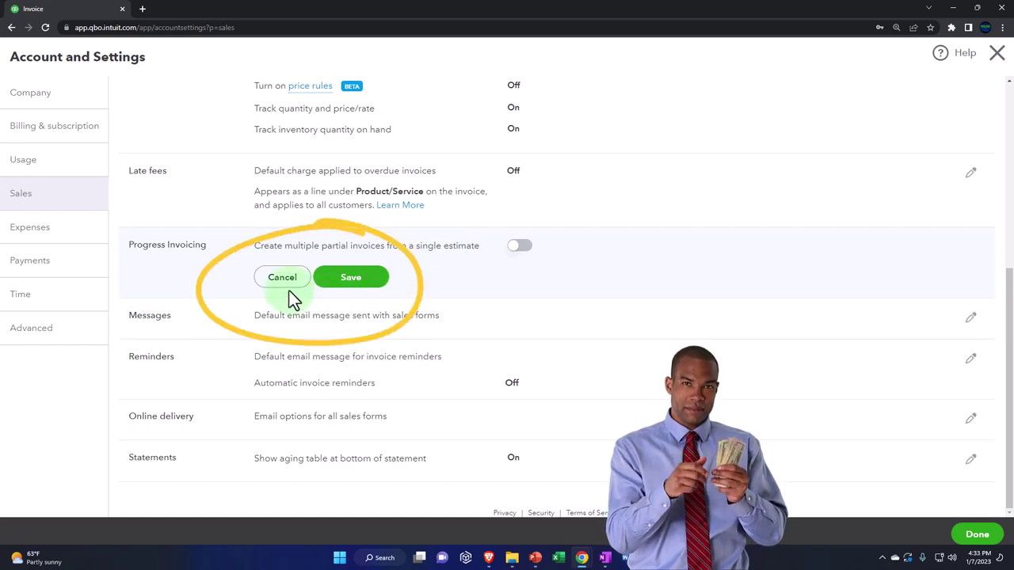
# Open the Messages section and examine the greeting and name format choices, keeping Dear and [Full Name]
pyautogui.click(294, 328)
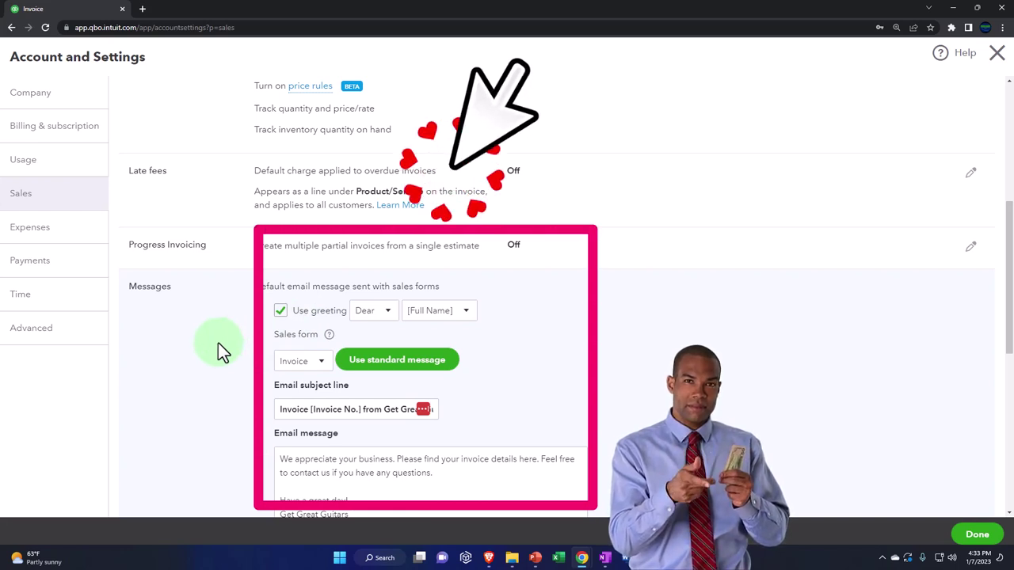
pyautogui.scroll(-2, 218, 343)
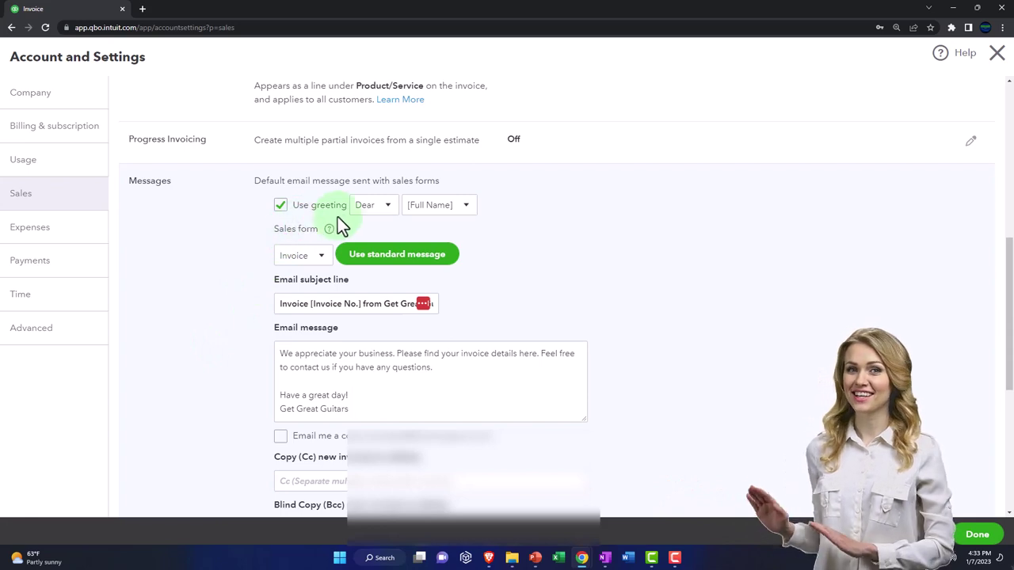
pyautogui.click(385, 207)
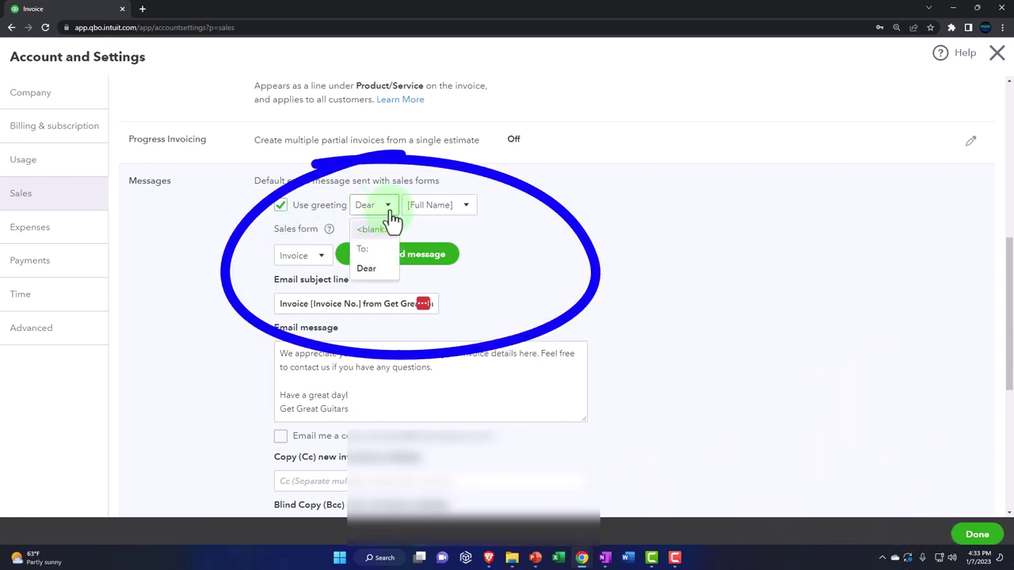
pyautogui.click(466, 208)
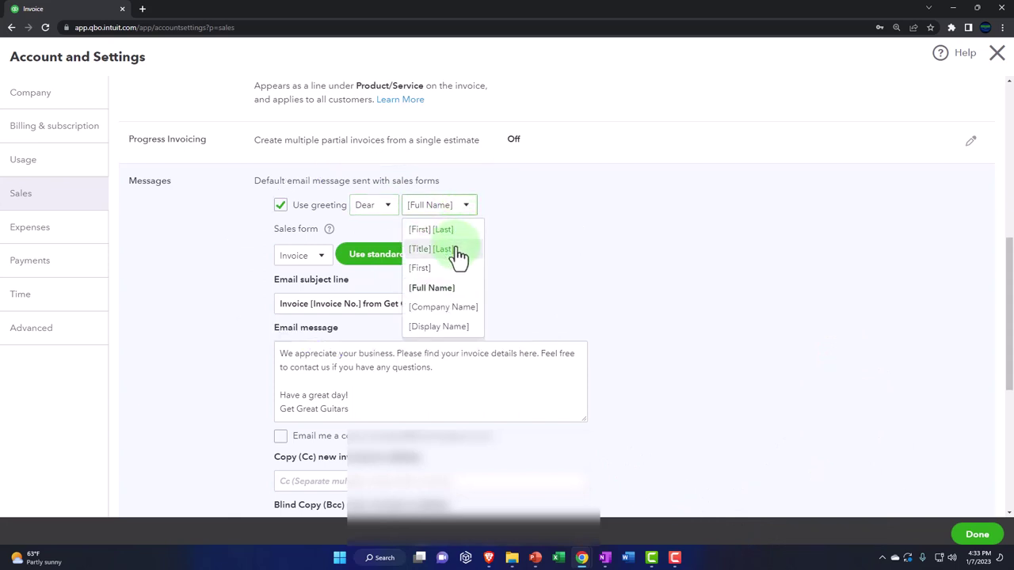
pyautogui.click(434, 290)
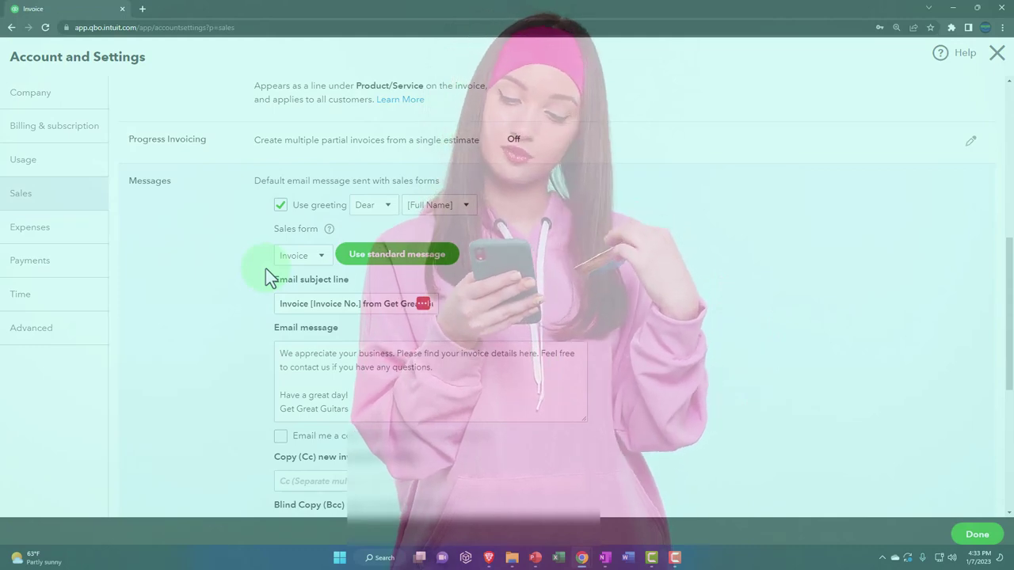
# Review the default email messages for the Estimate, Credit Memo, Sales Receipt and Statement sales forms
pyautogui.click(320, 261)
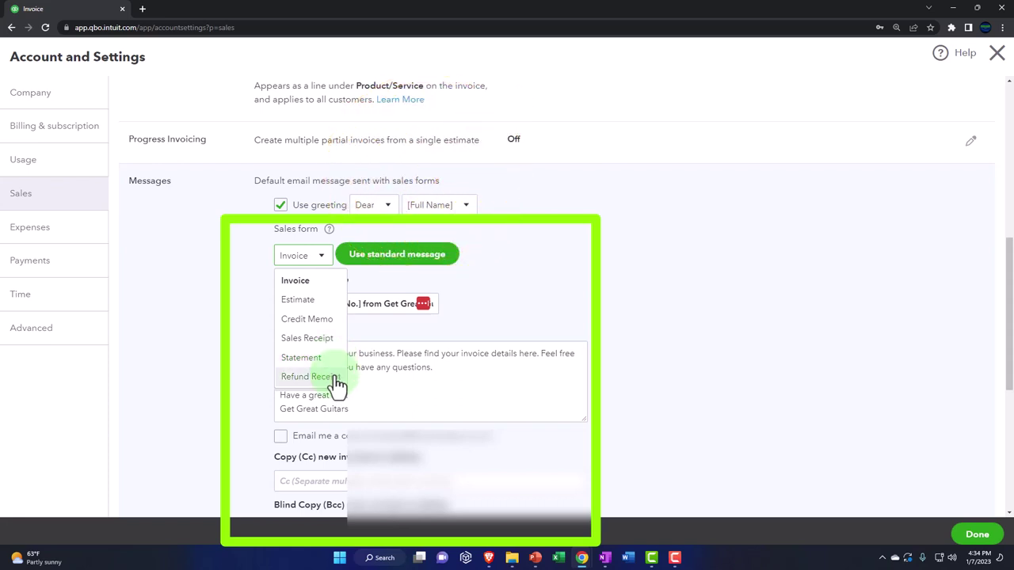
pyautogui.click(223, 343)
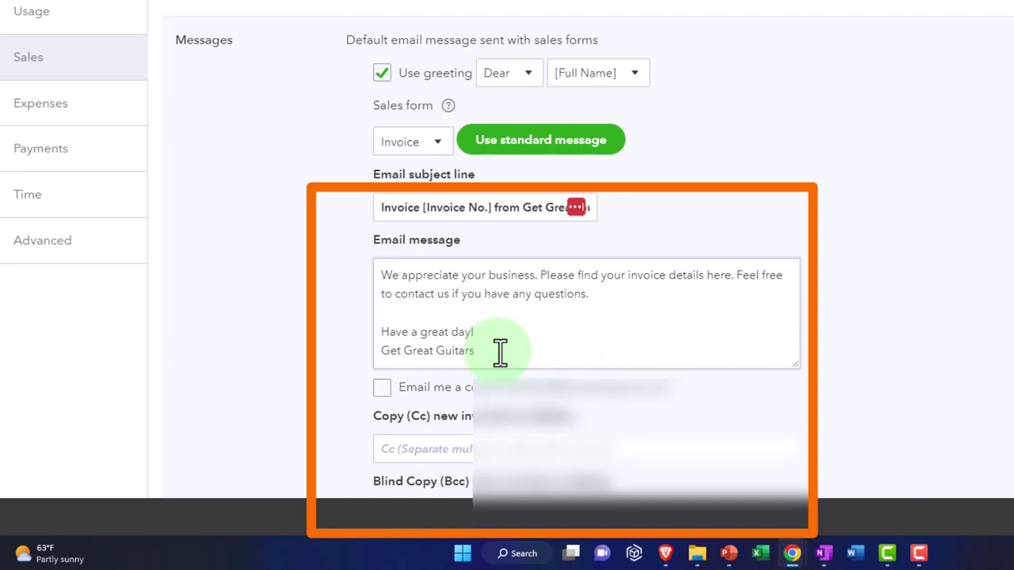
pyautogui.click(437, 142)
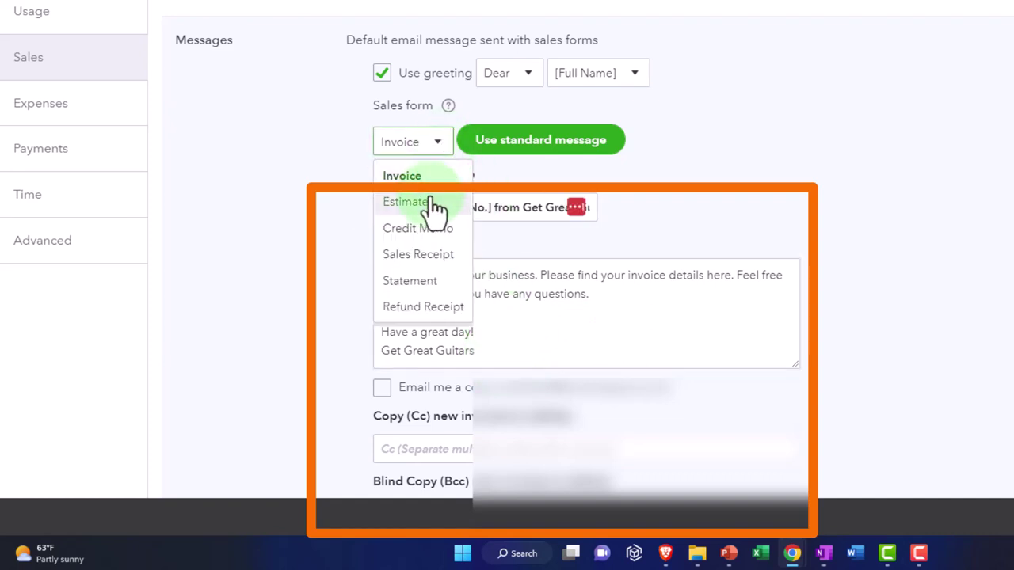
pyautogui.click(405, 202)
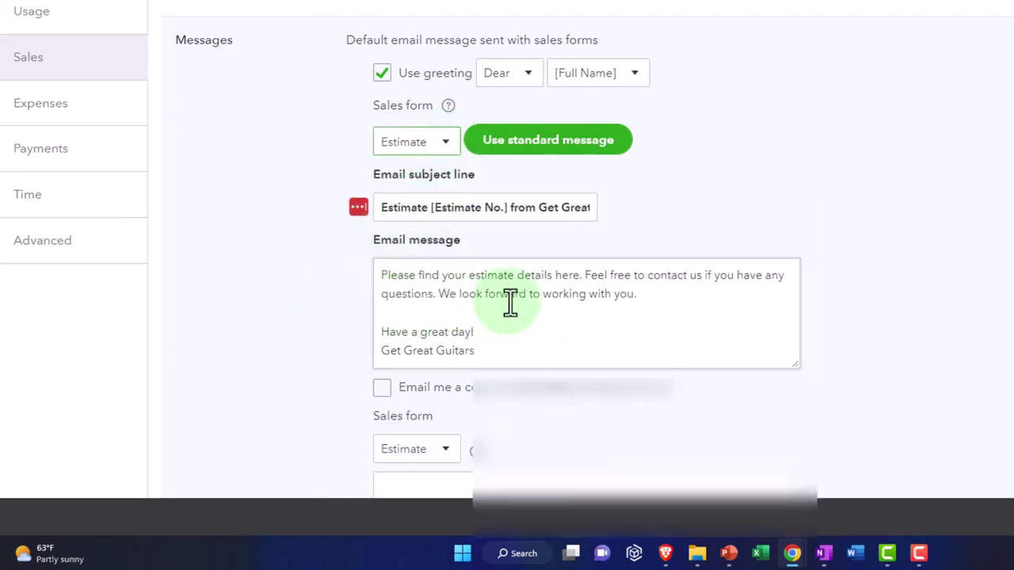
pyautogui.click(445, 144)
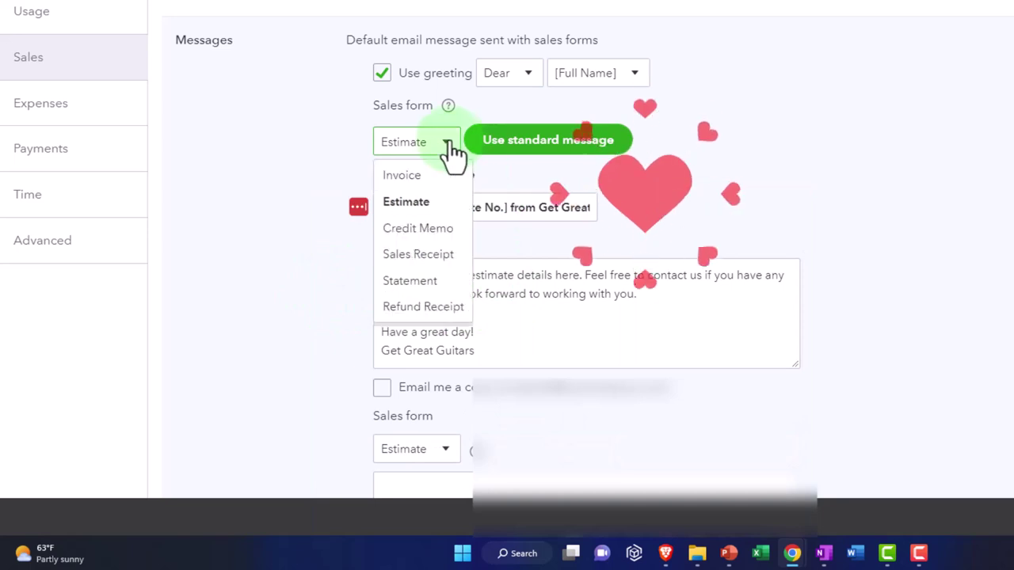
pyautogui.click(420, 229)
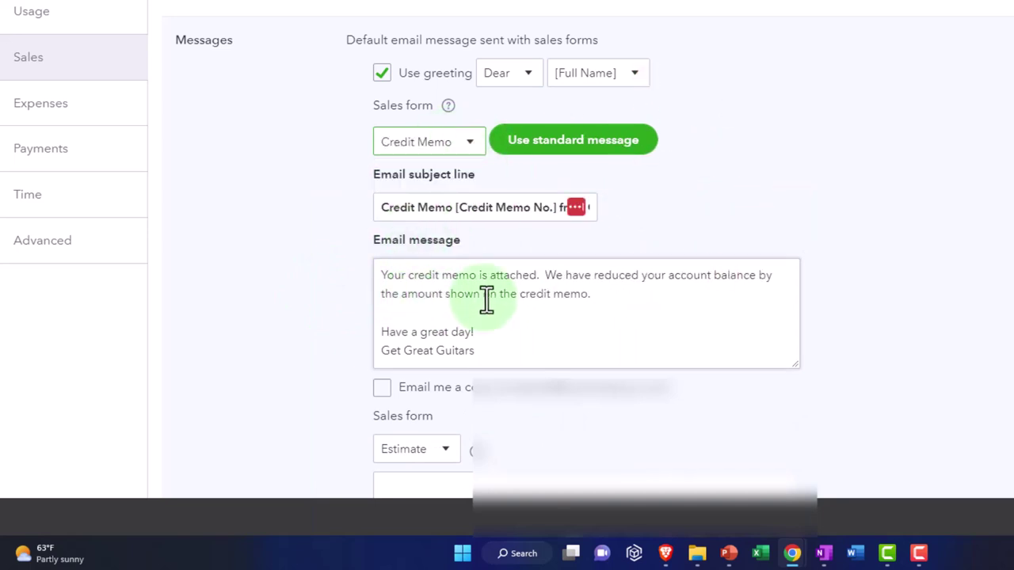
pyautogui.click(479, 145)
pyautogui.click(440, 255)
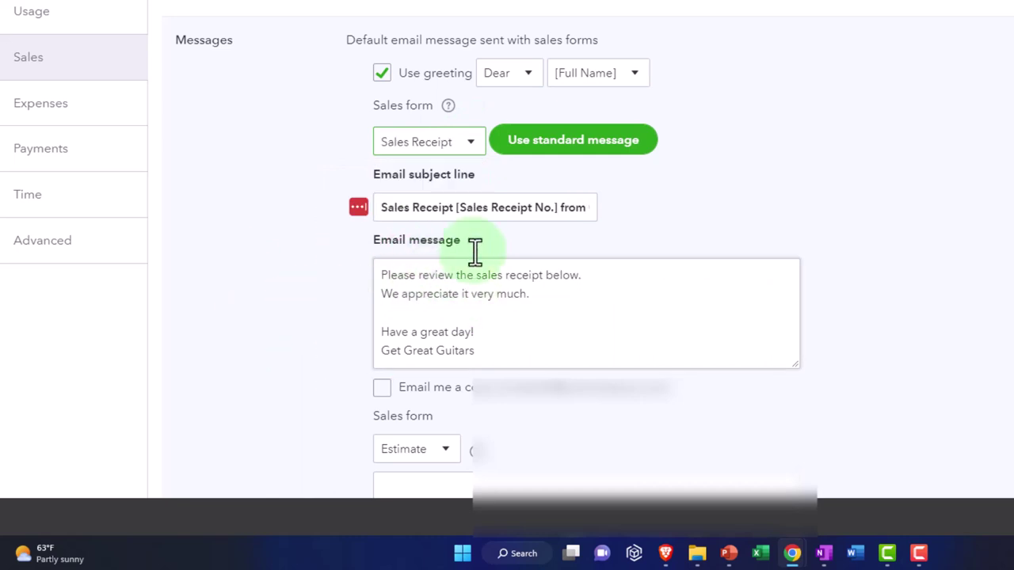
pyautogui.click(469, 147)
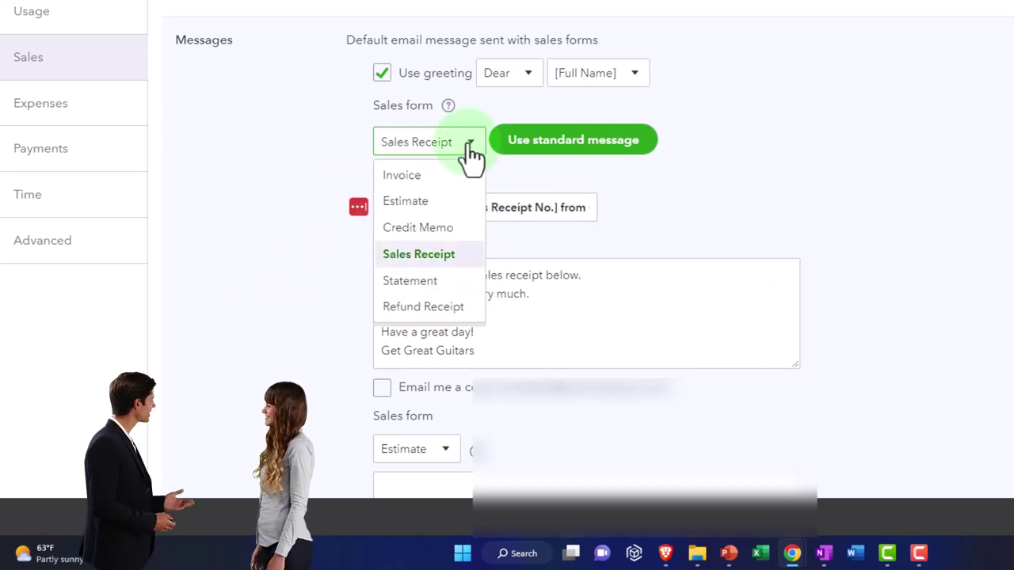
pyautogui.click(441, 282)
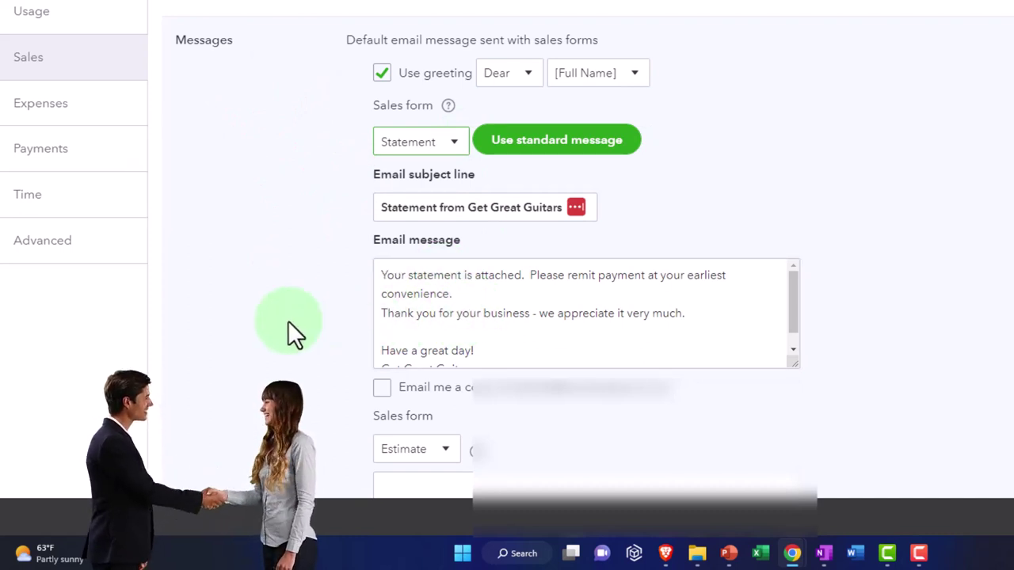
# Examine the second Sales form choice beneath the email message in the Messages section, keeping Estimate selected
pyautogui.scroll(-3, 288, 320)
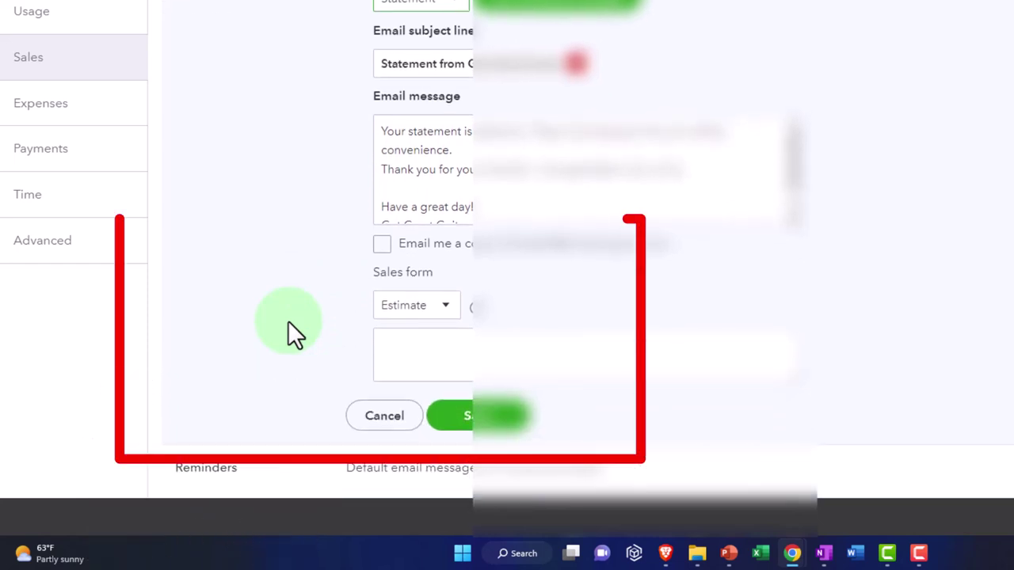
pyautogui.scroll(-3, 287, 320)
pyautogui.scroll(-1, 287, 320)
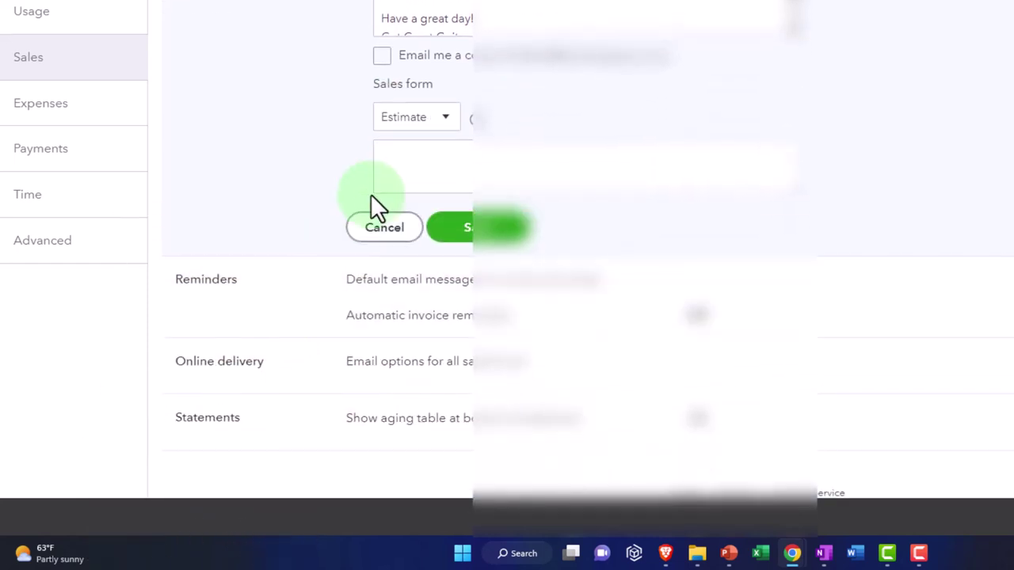
pyautogui.click(445, 117)
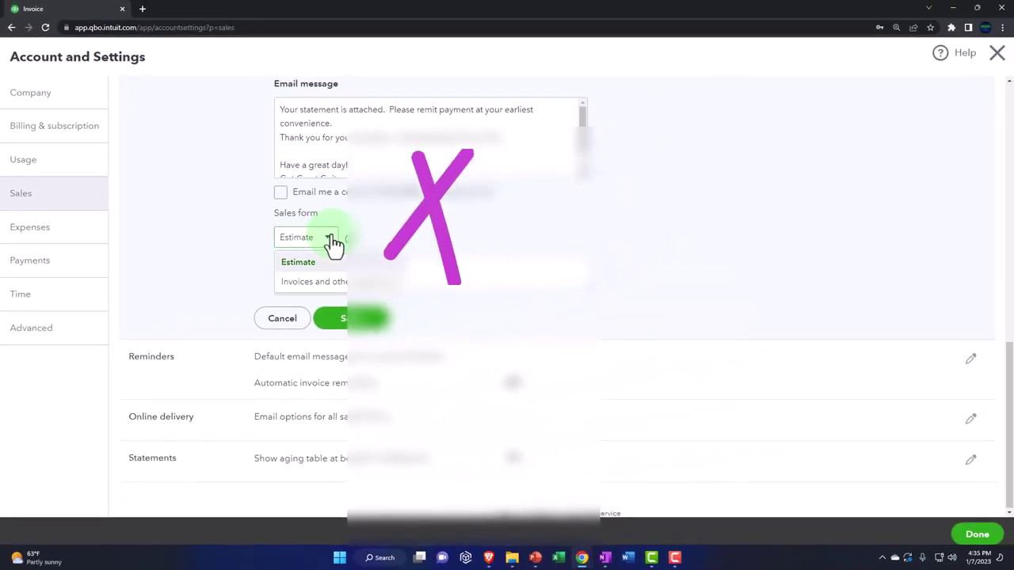
pyautogui.click(298, 262)
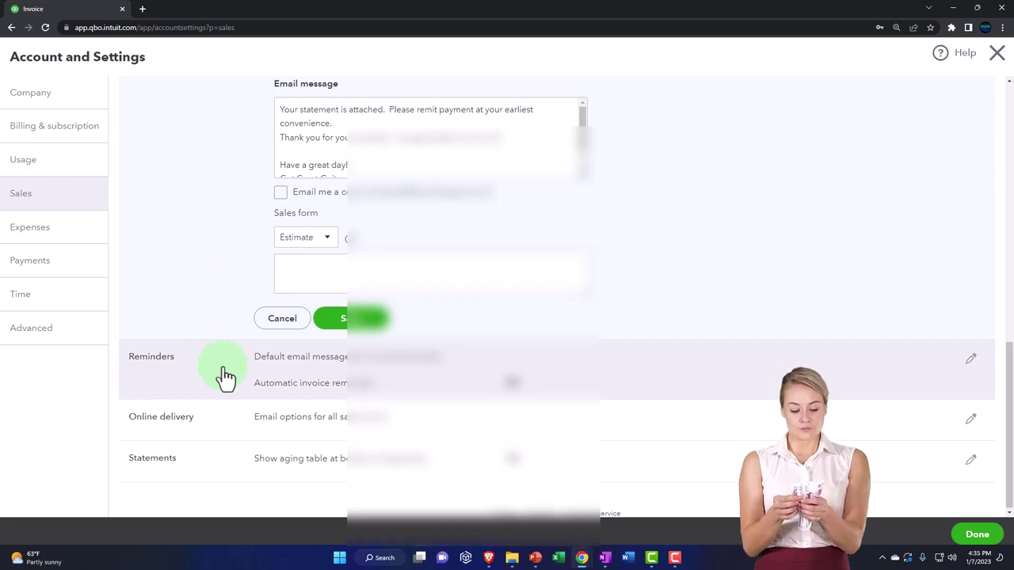
# Open the Reminders section, turn on automatic invoice reminders to examine the three reminder options, and turn them off again
pyautogui.click(223, 376)
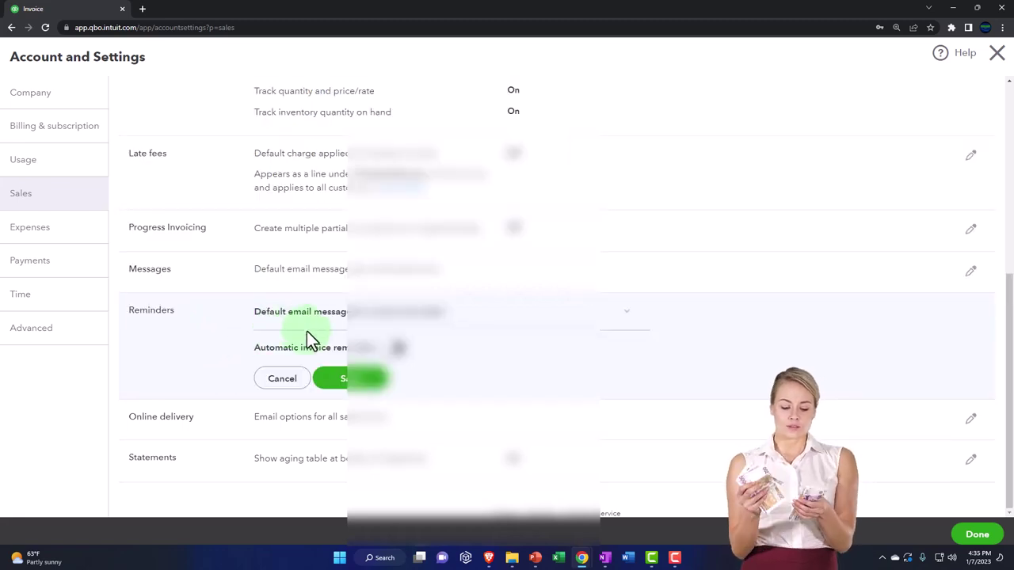
pyautogui.click(344, 328)
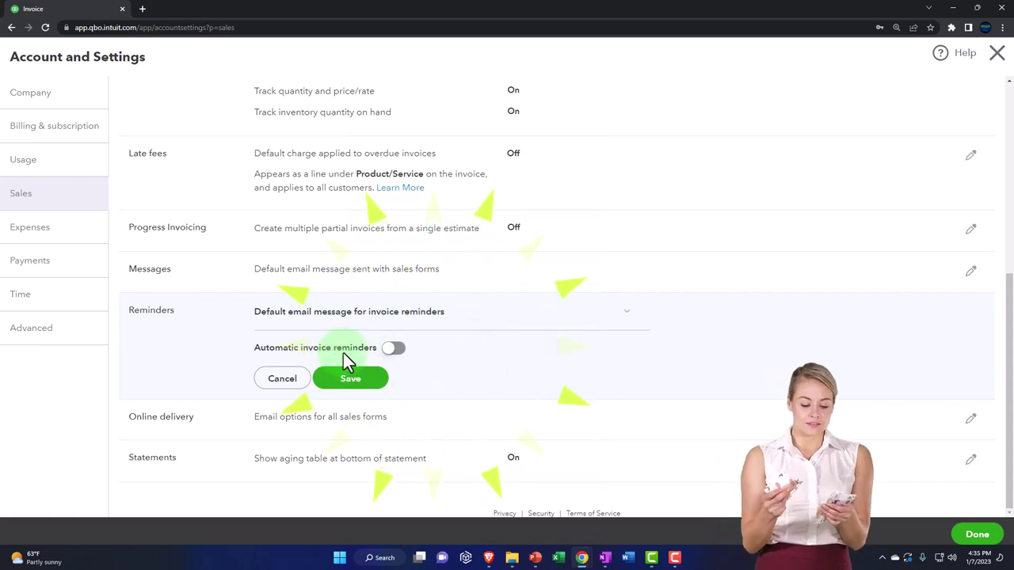
pyautogui.click(390, 350)
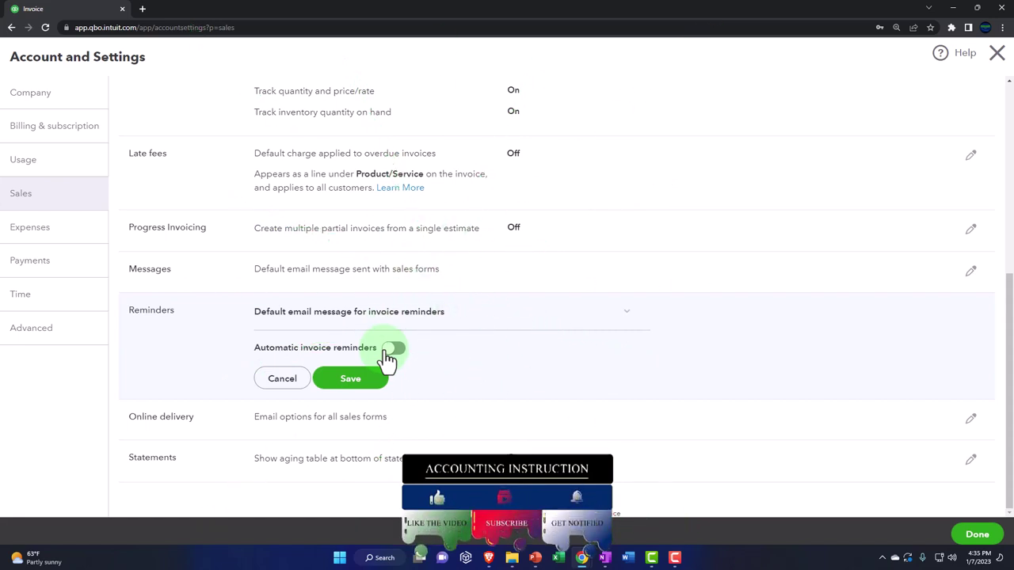
pyautogui.scroll(-1, 388, 361)
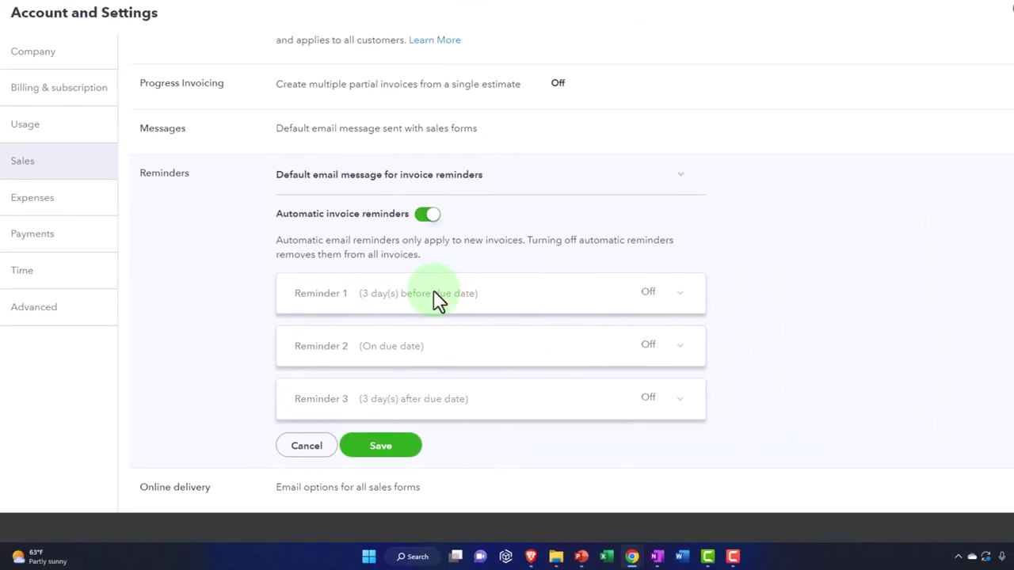
pyautogui.click(428, 217)
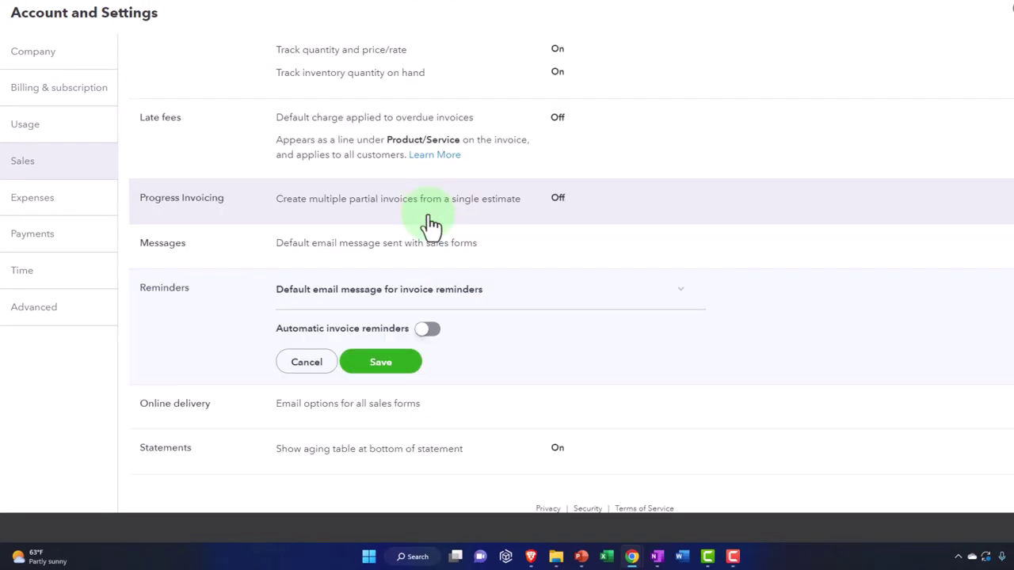
# Open the Online delivery section and examine the email options for sales forms and the additional invoice email formats
pyautogui.click(393, 416)
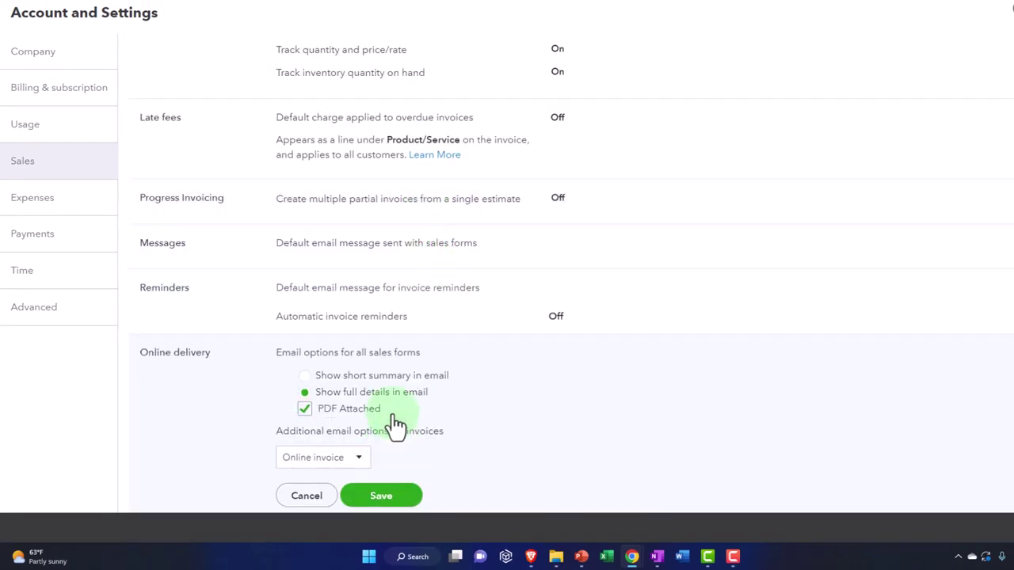
pyautogui.click(416, 308)
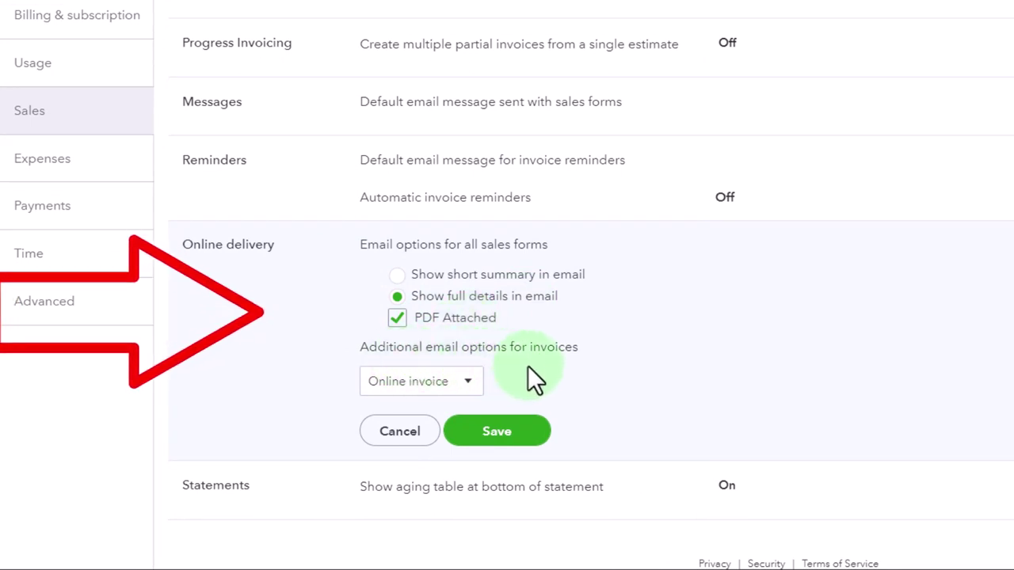
pyautogui.click(469, 383)
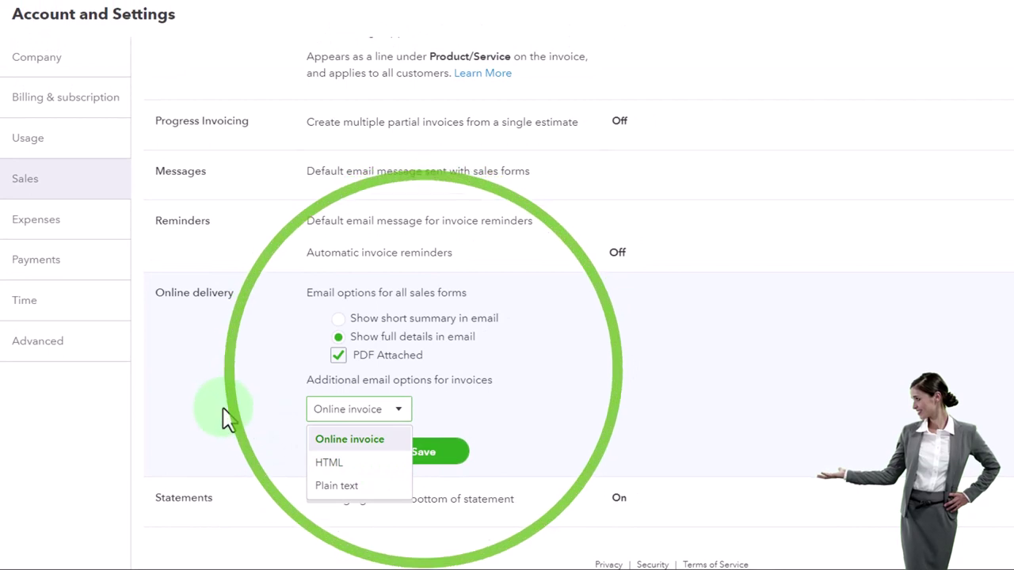
pyautogui.click(294, 443)
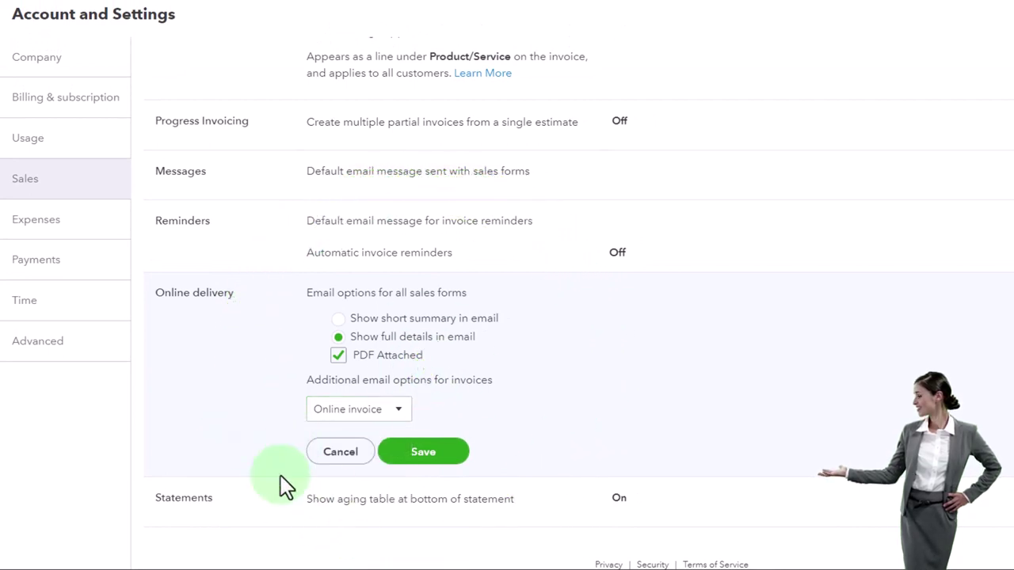
# Open the Statements section to examine the transaction listing and aging table options, and close Account and settings
pyautogui.click(282, 501)
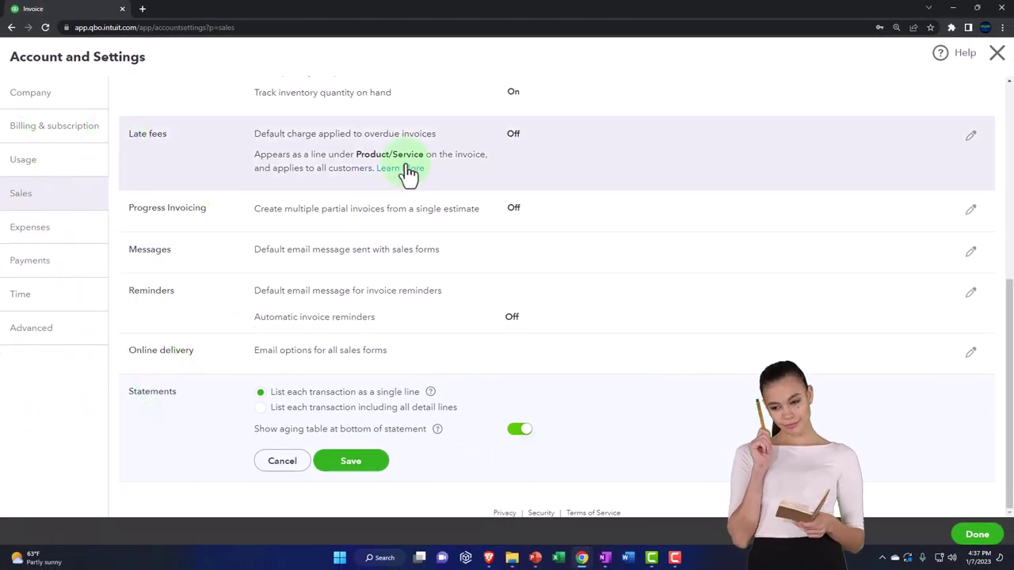
pyautogui.click(998, 53)
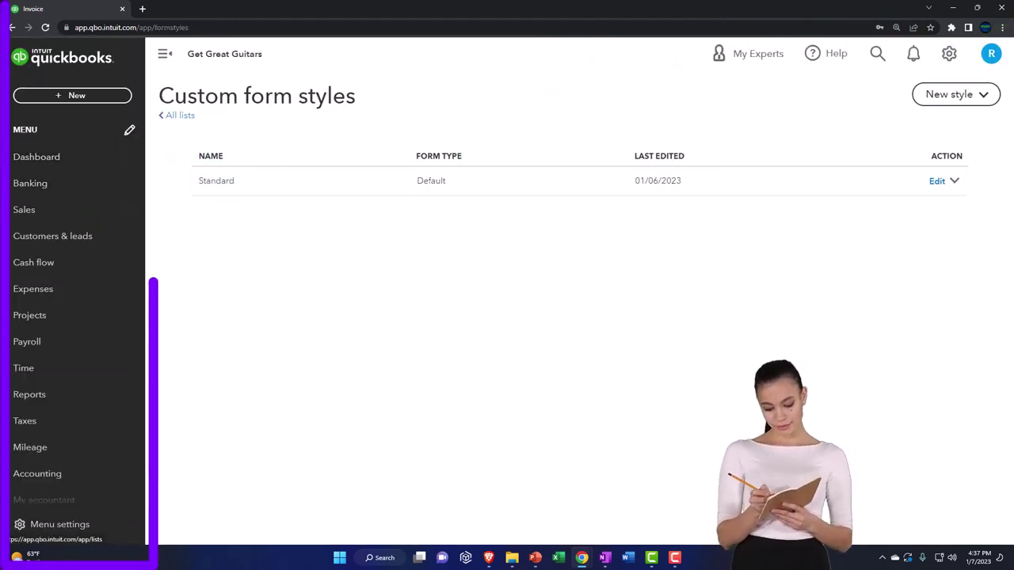
# Bring the Sample Company browser window into view, check its settings menu, and move the window away again
pyautogui.moveTo(1006, 119); pyautogui.dragTo(563, 62)
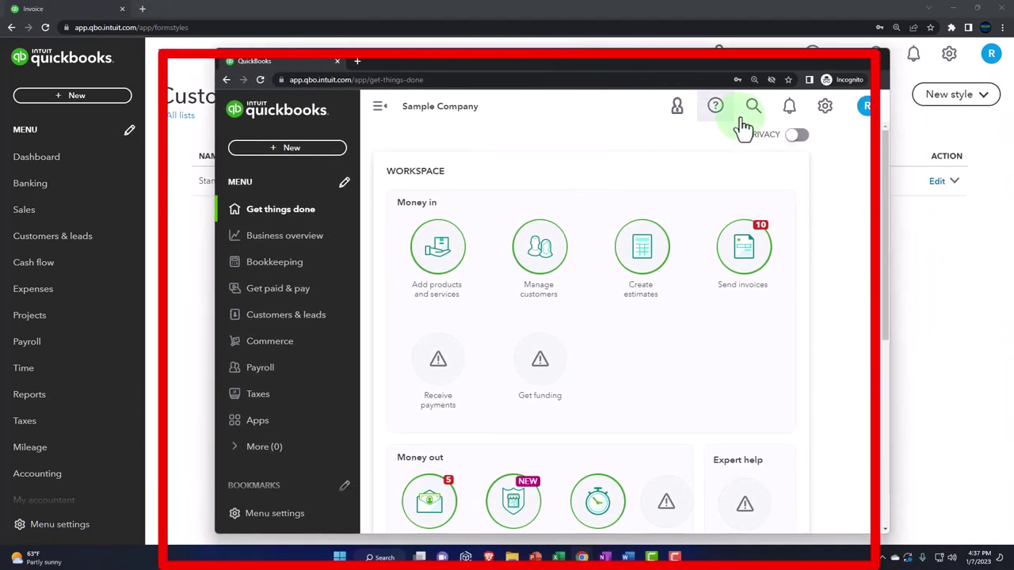
pyautogui.click(825, 111)
pyautogui.click(824, 111)
pyautogui.moveTo(602, 70); pyautogui.dragTo(885, 134)
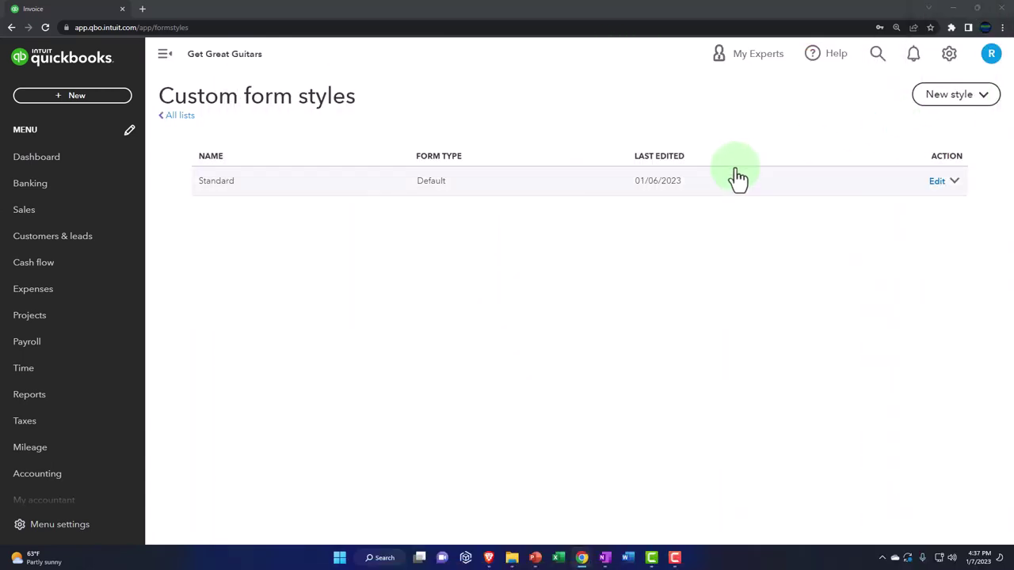